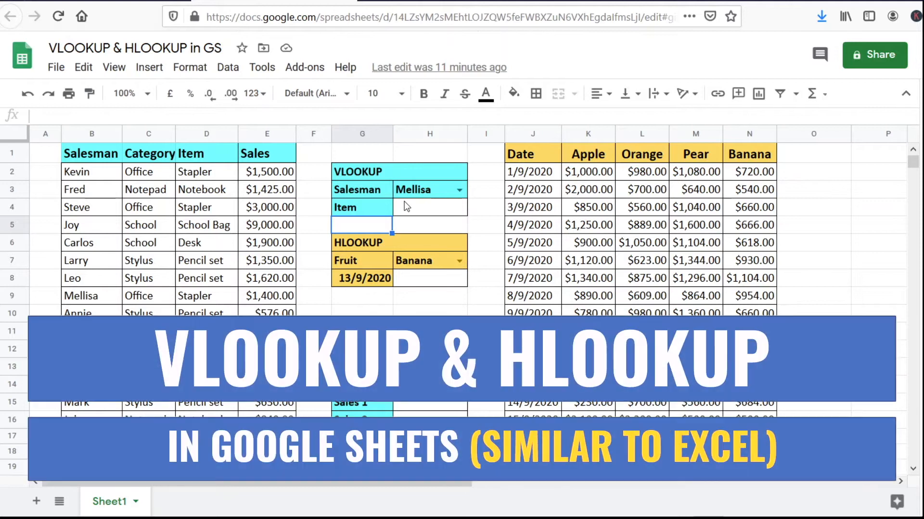
Enter the formula =vlookup(H3,B2:E16,3,False) in H4 to look up the item sold by the chosen salesman.
{"action": "left_click", "coordinate": [428, 211]}
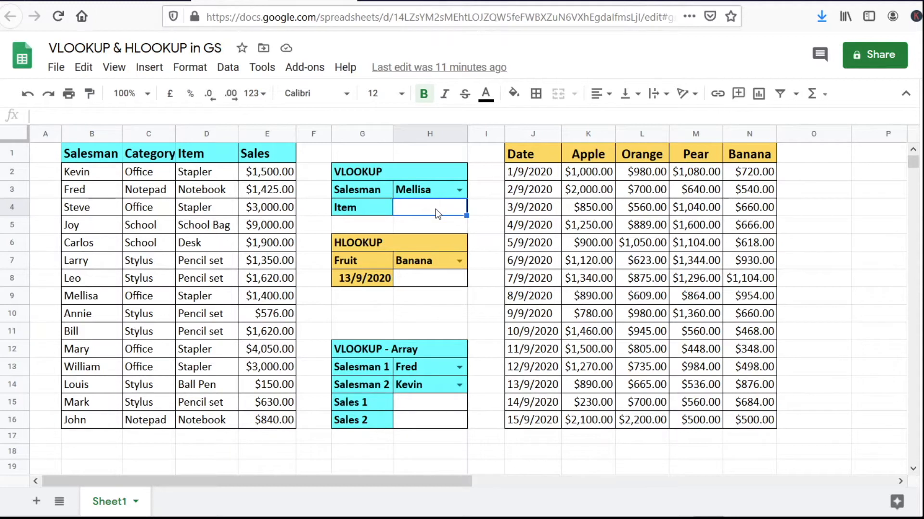
{"action": "type", "text": "="}
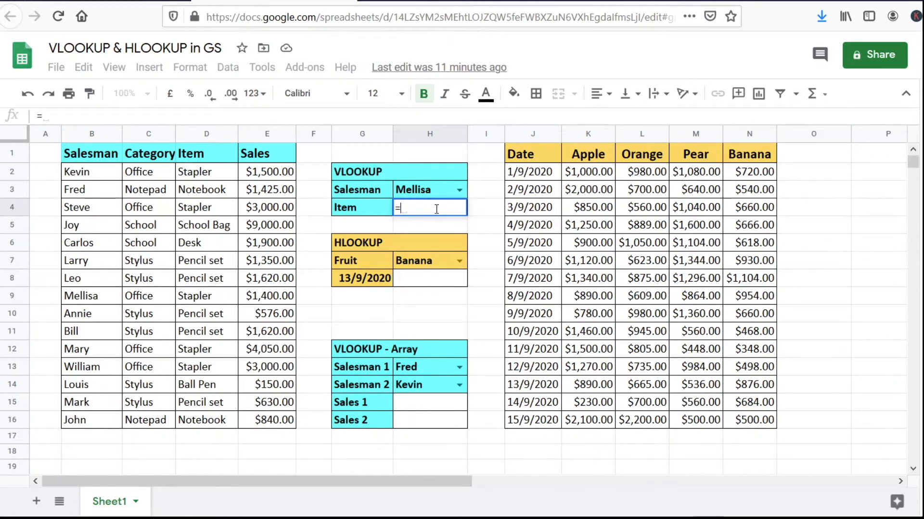
{"action": "type", "text": "vlookup"}
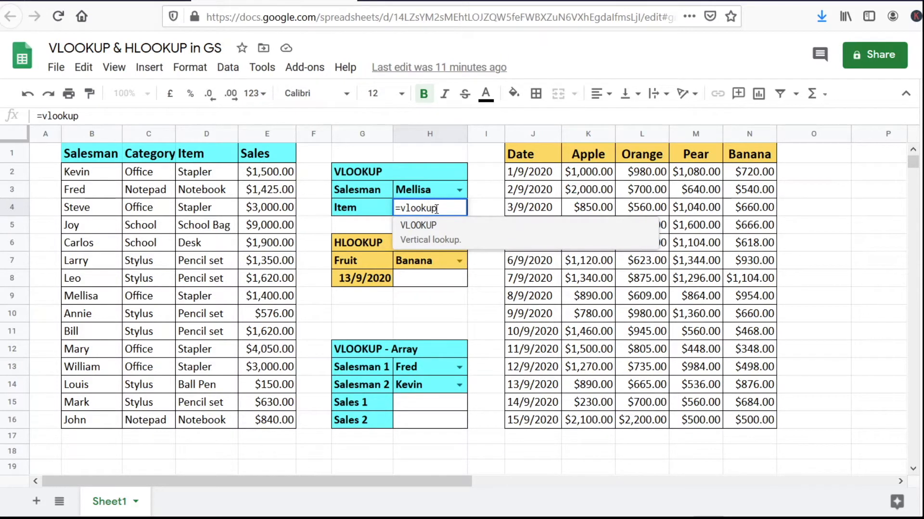
{"action": "type", "text": "("}
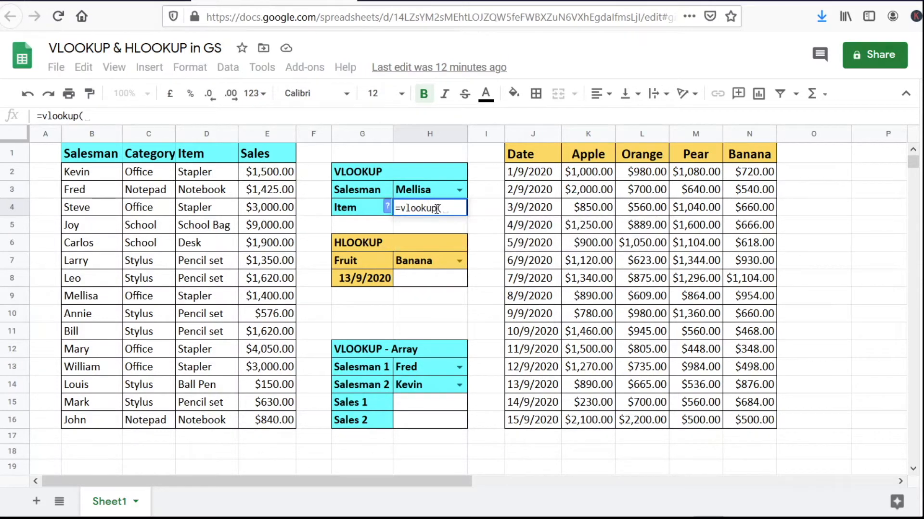
{"action": "left_click", "coordinate": [387, 207]}
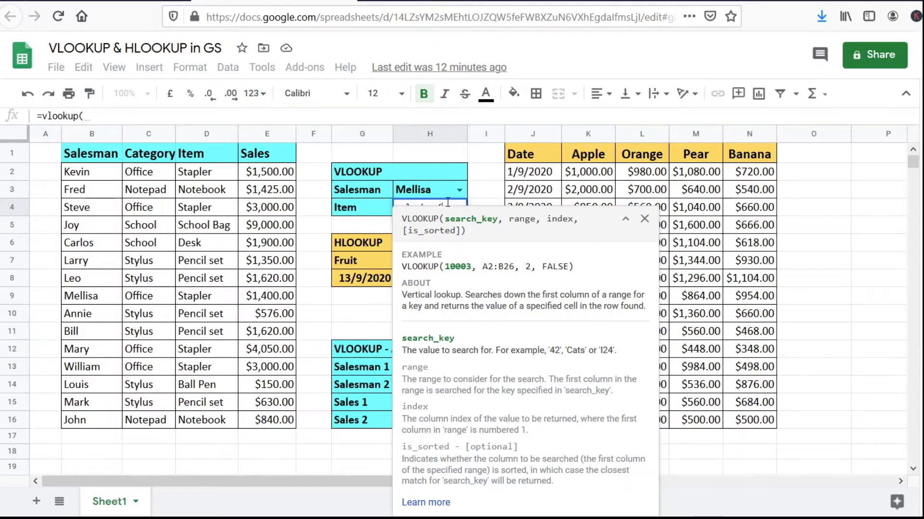
{"action": "left_click", "coordinate": [645, 219]}
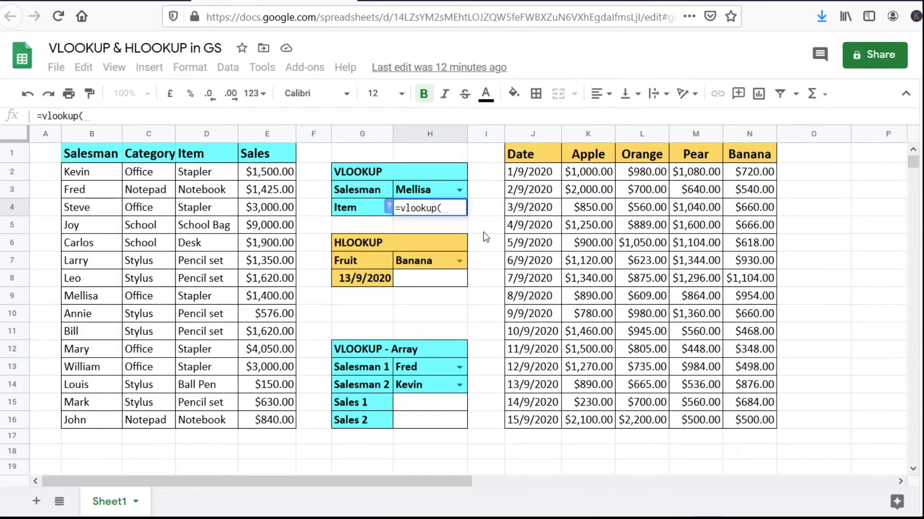
{"action": "left_click", "coordinate": [416, 191]}
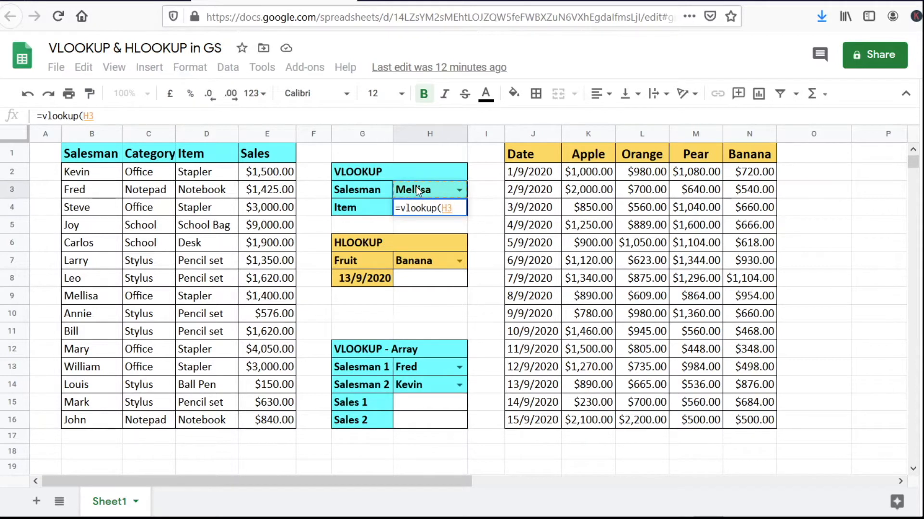
{"action": "type", "text": ","}
{"action": "left_click_drag", "start_coordinate": [79, 174], "coordinate": [261, 423]}
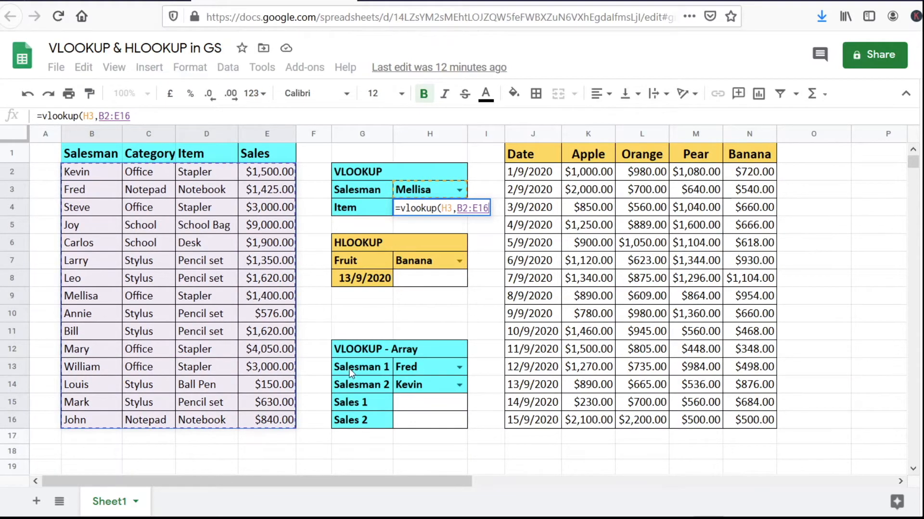
{"action": "type", "text": ","}
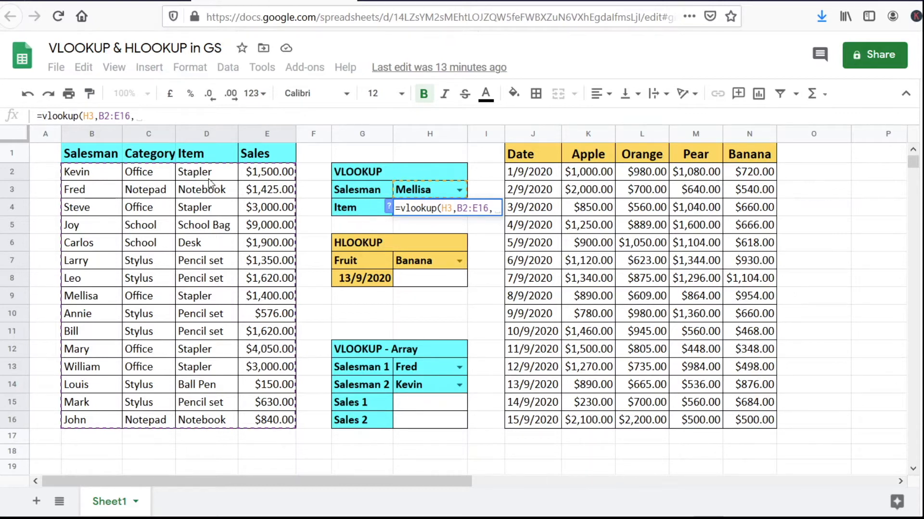
{"action": "type", "text": "3"}
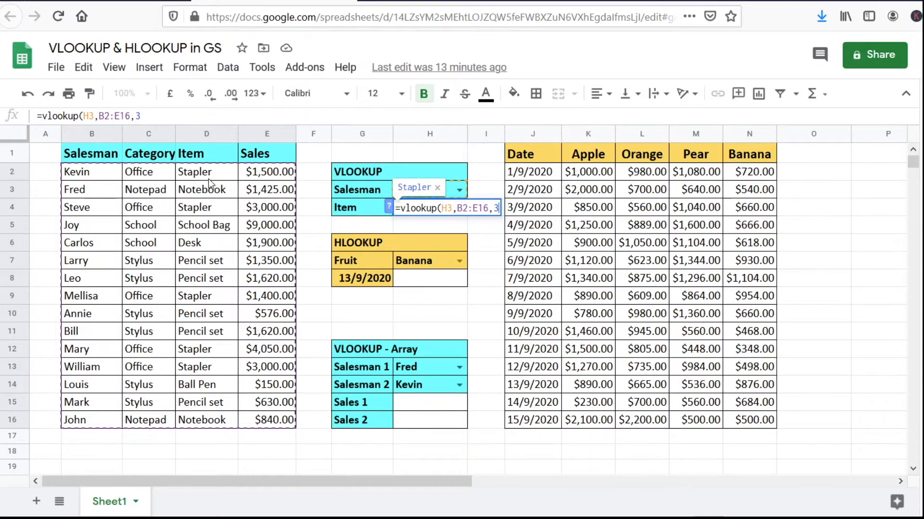
{"action": "type", "text": ","}
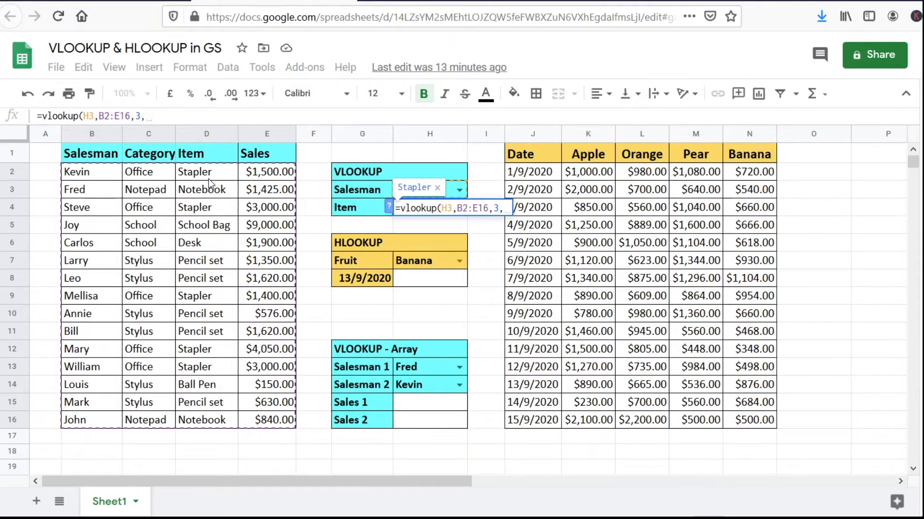
{"action": "type", "text": "False"}
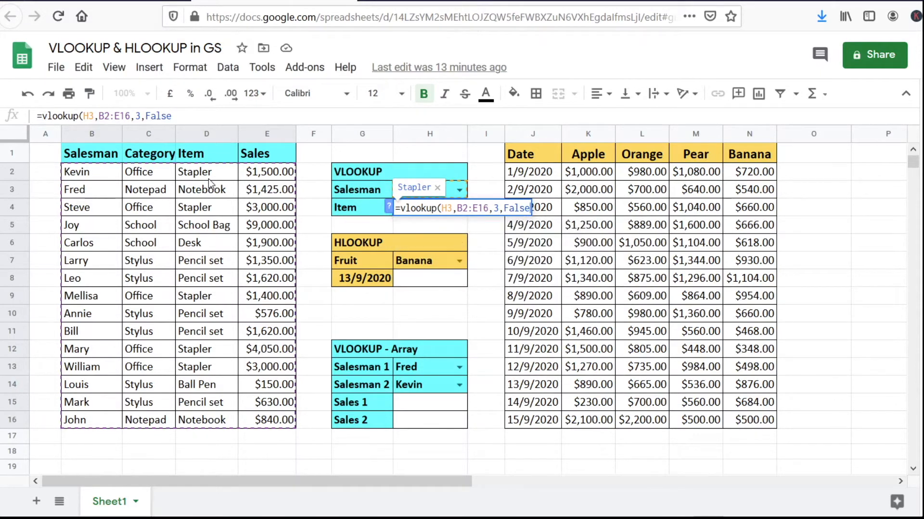
{"action": "type", "text": ")"}
{"action": "key", "text": "Return"}
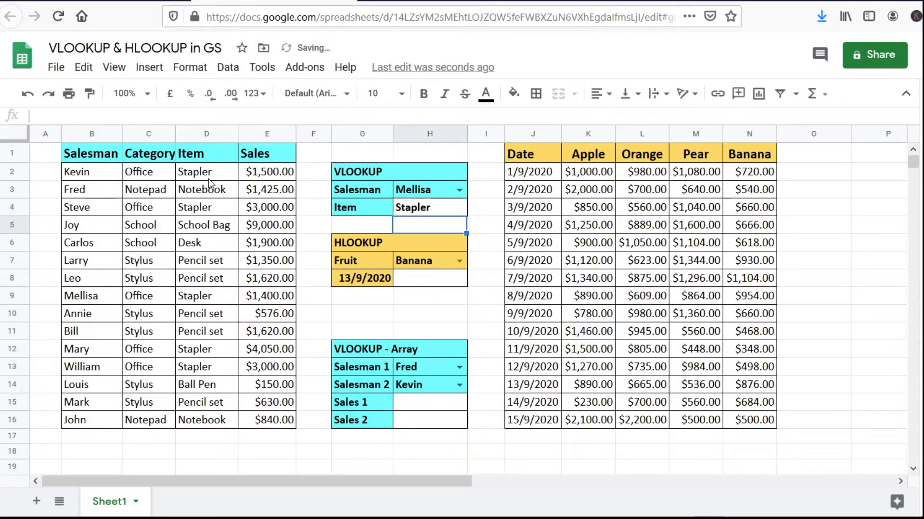
Check the H4 lookup against row 9 of the sales table, and change H3 to the salesman in B7 to compare with row 7.
{"action": "left_click", "coordinate": [425, 214]}
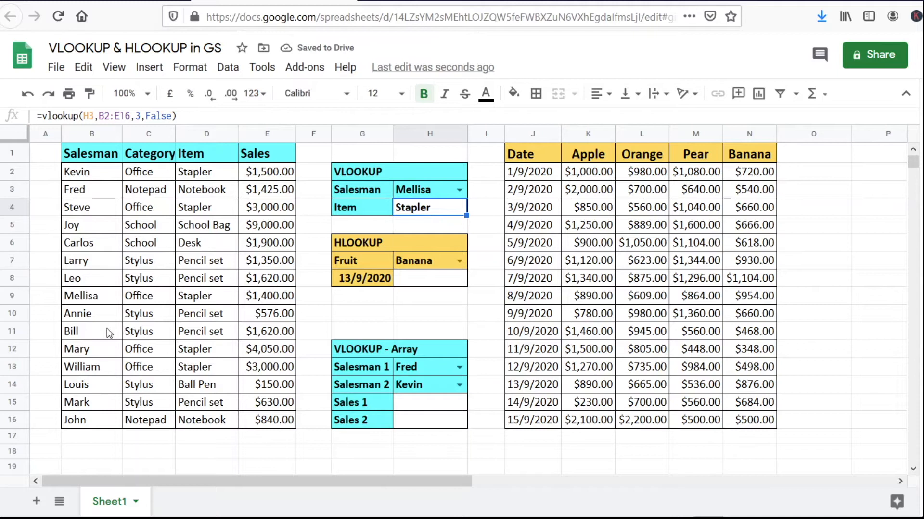
{"action": "left_click", "coordinate": [91, 297]}
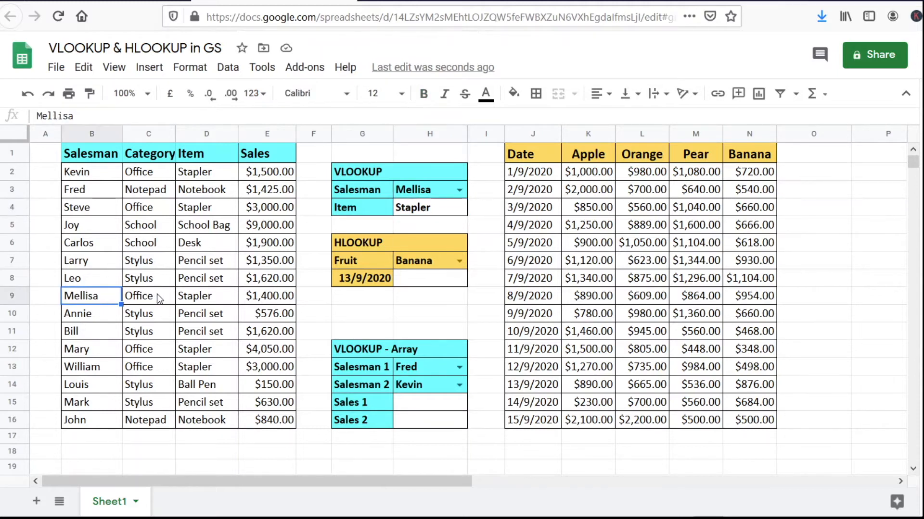
{"action": "left_click", "coordinate": [213, 300]}
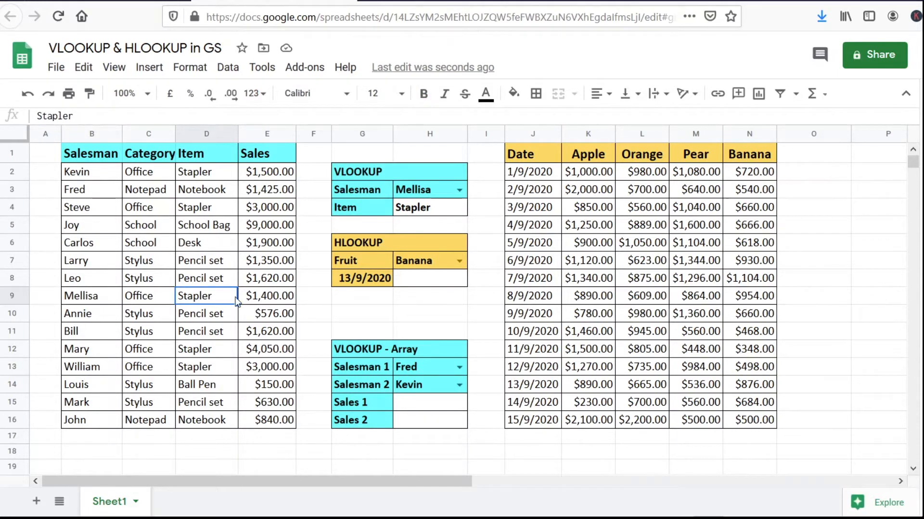
{"action": "left_click", "coordinate": [460, 192]}
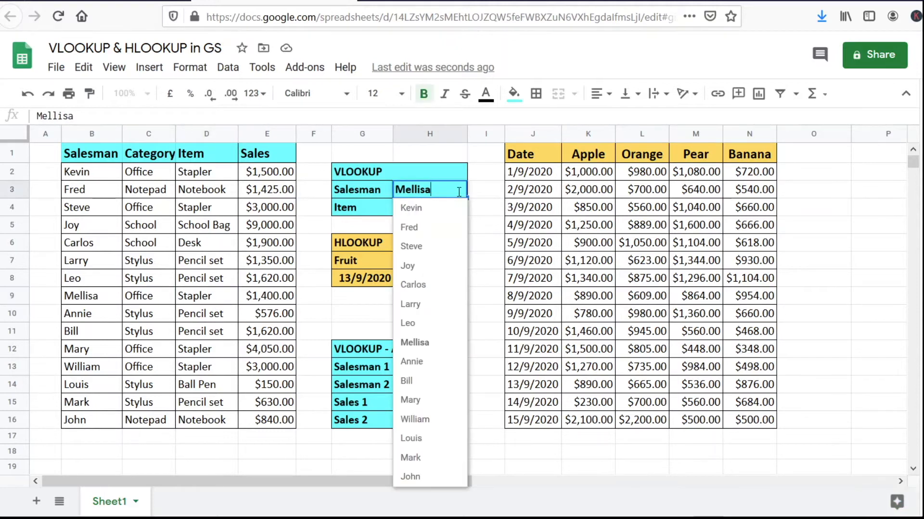
{"action": "left_click", "coordinate": [421, 305]}
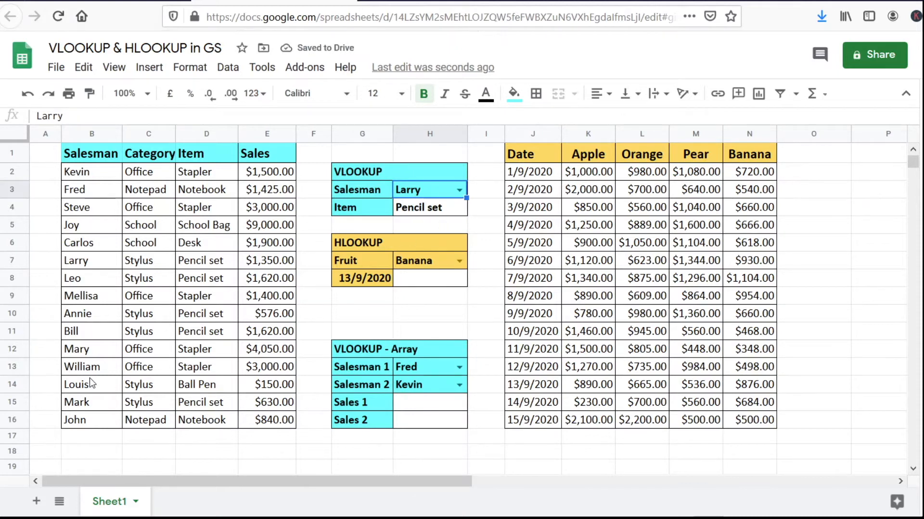
{"action": "left_click", "coordinate": [88, 263]}
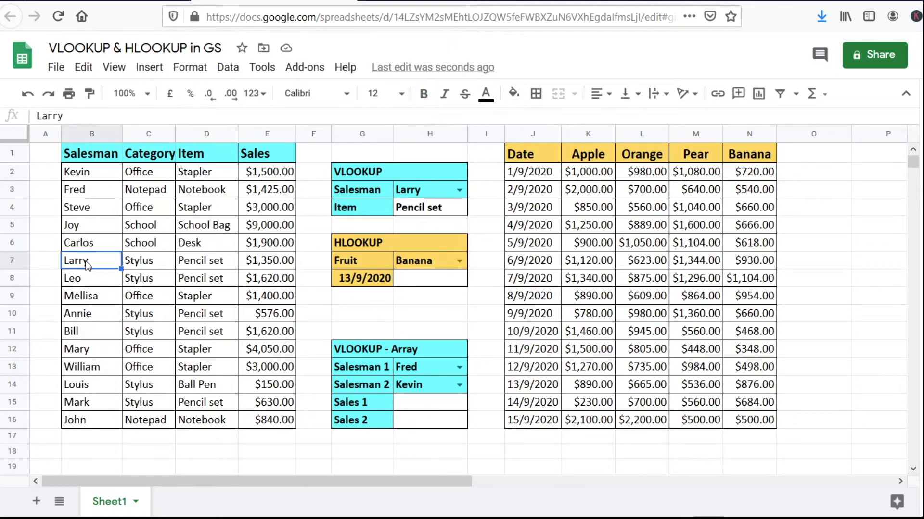
{"action": "left_click", "coordinate": [203, 263]}
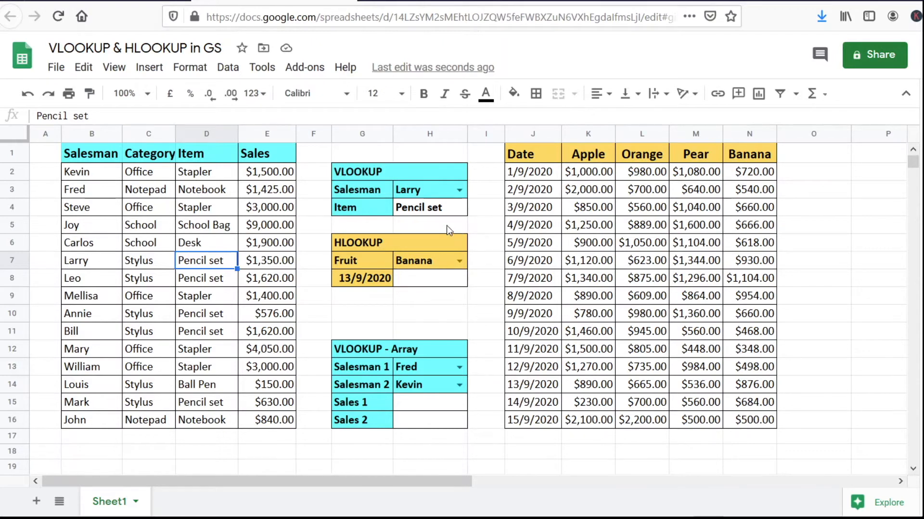
Enter the formula =hlookup(H7,K1:N16,14,False) in H8 and check it against the Banana value for 13/9/2020.
{"action": "left_click", "coordinate": [456, 283]}
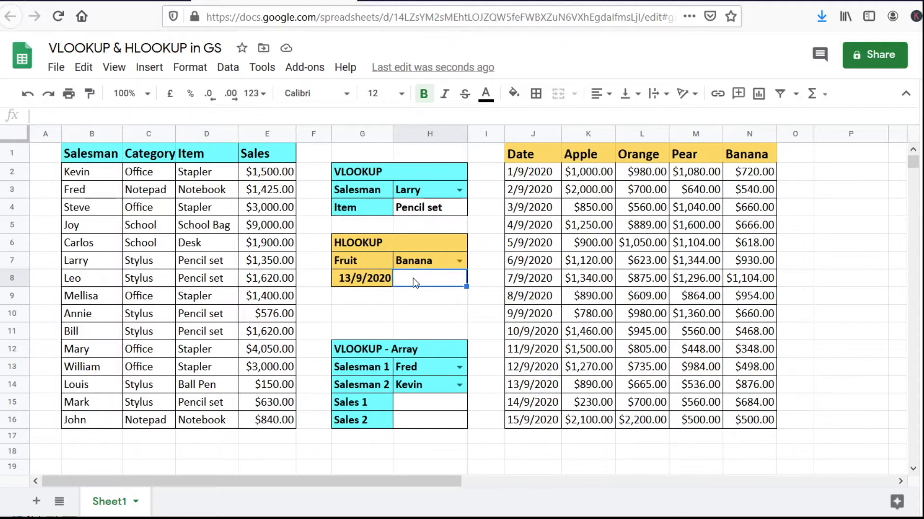
{"action": "type", "text": "=hlook"}
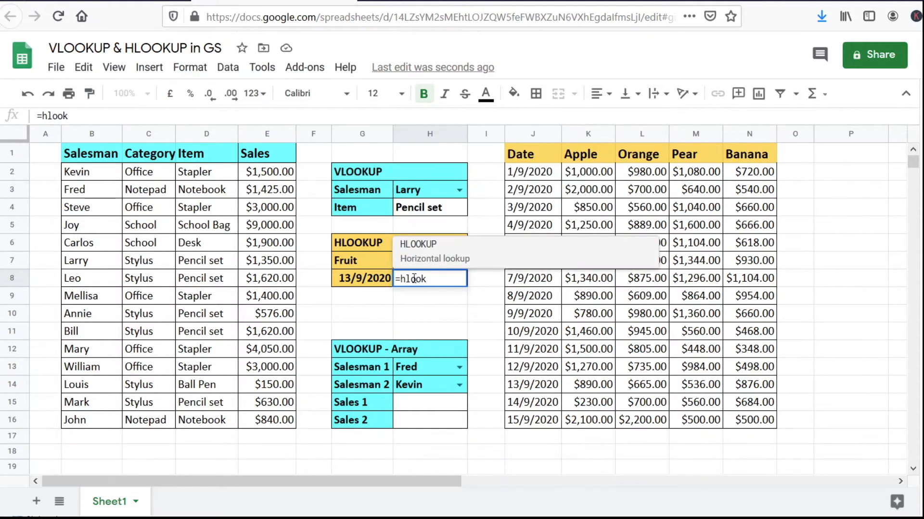
{"action": "type", "text": "up("}
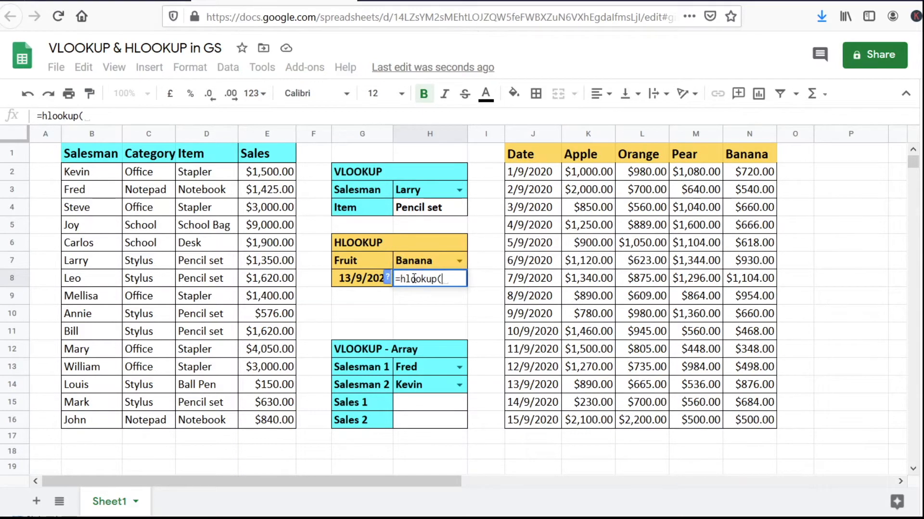
{"action": "left_click", "coordinate": [387, 277]}
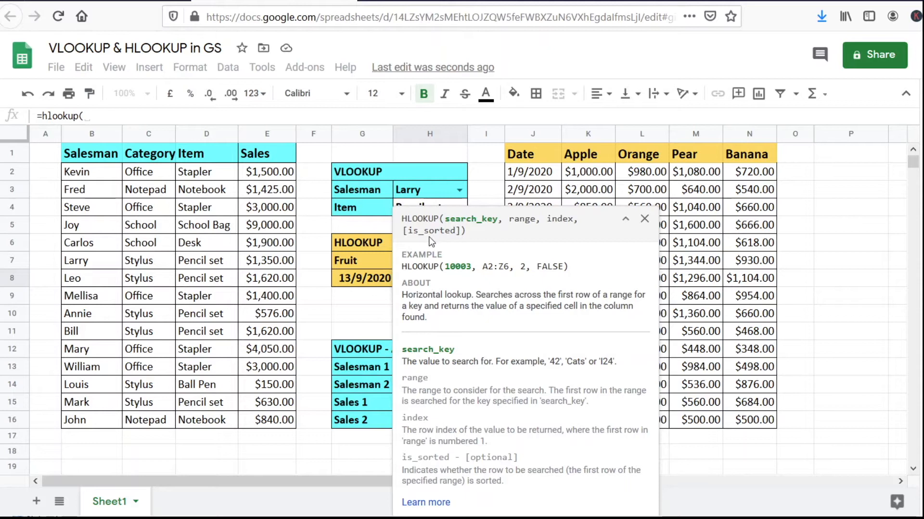
{"action": "left_click", "coordinate": [643, 220]}
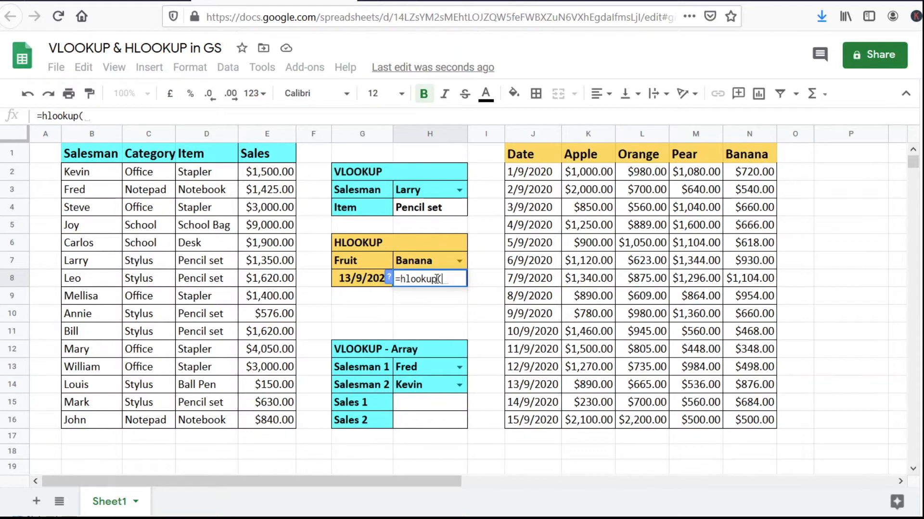
{"action": "left_click", "coordinate": [428, 263]}
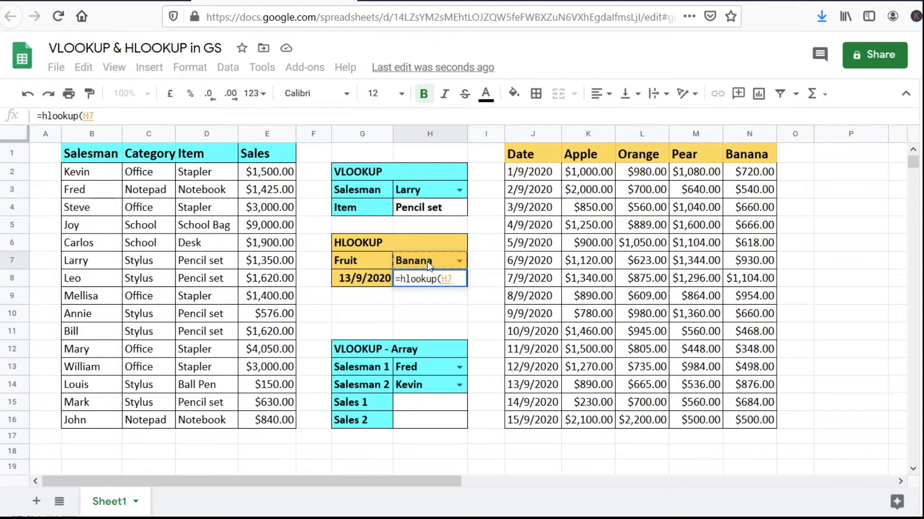
{"action": "type", "text": ","}
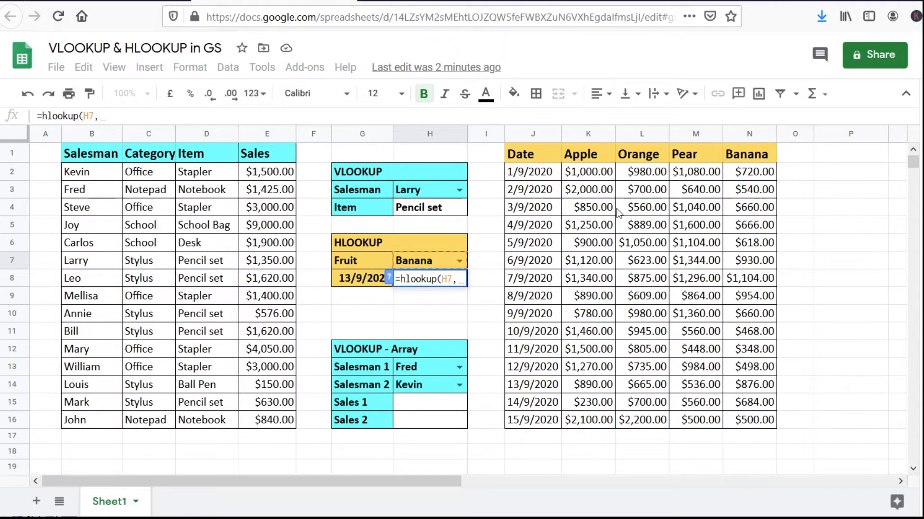
{"action": "left_click_drag", "start_coordinate": [585, 152], "coordinate": [753, 425]}
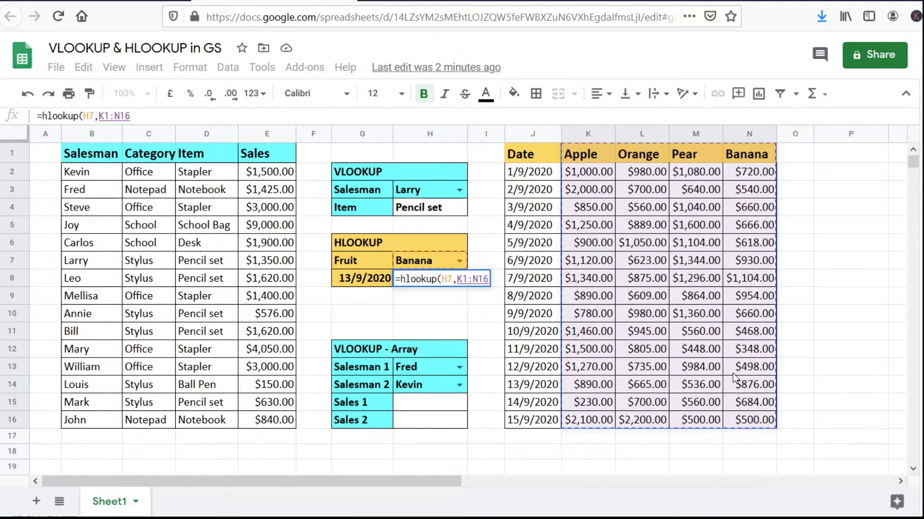
{"action": "type", "text": ","}
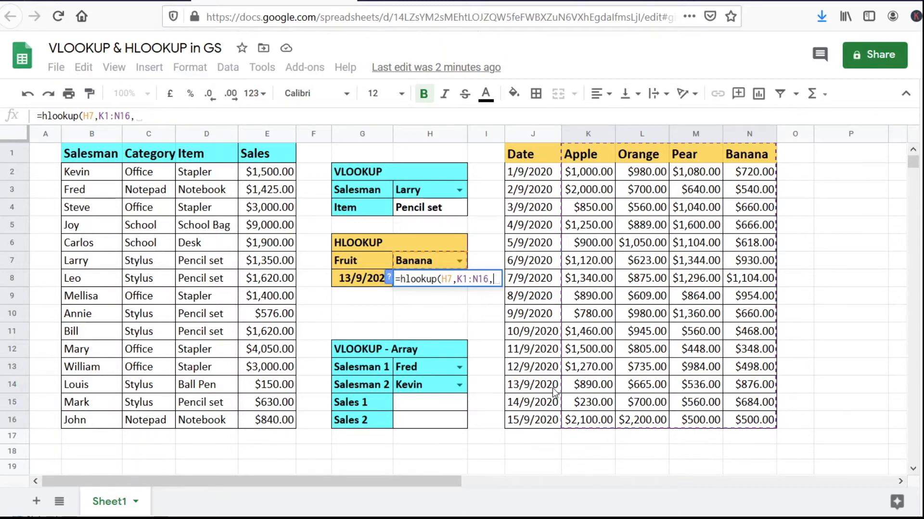
{"action": "type", "text": "14"}
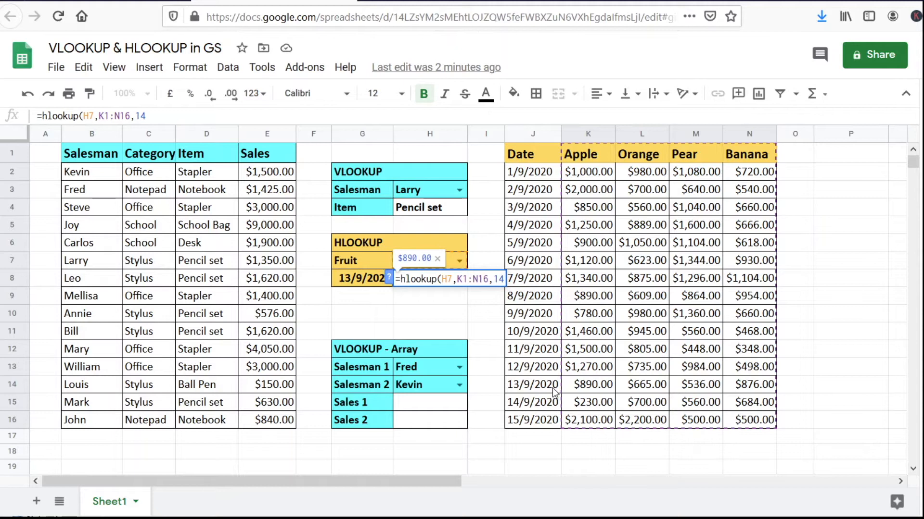
{"action": "type", "text": ","}
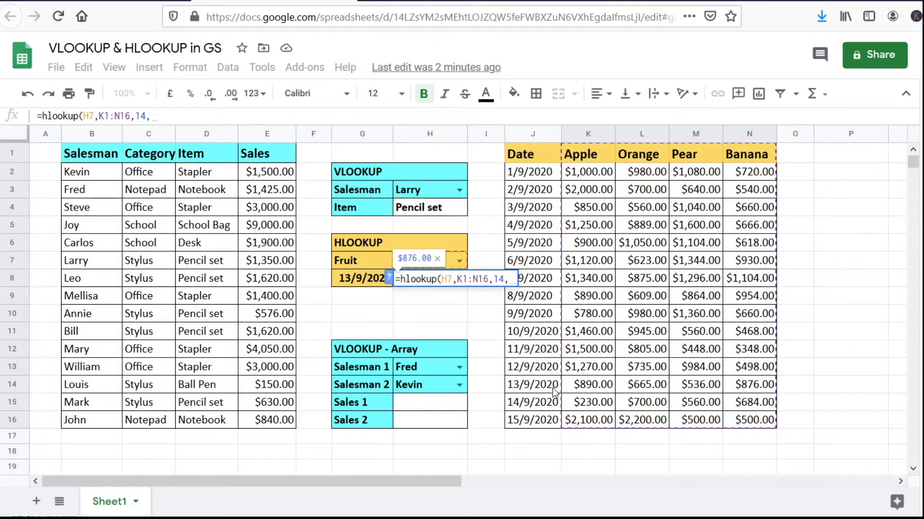
{"action": "type", "text": "False"}
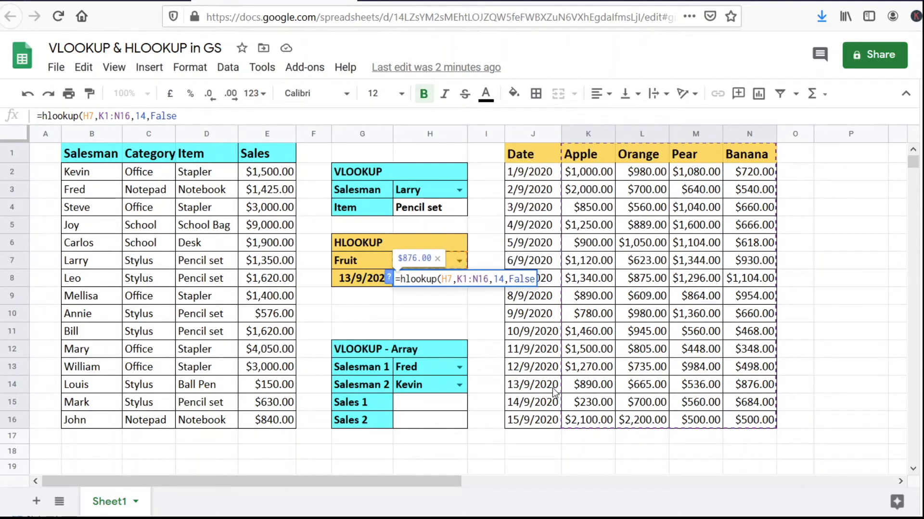
{"action": "type", "text": ")"}
{"action": "key", "text": "Return"}
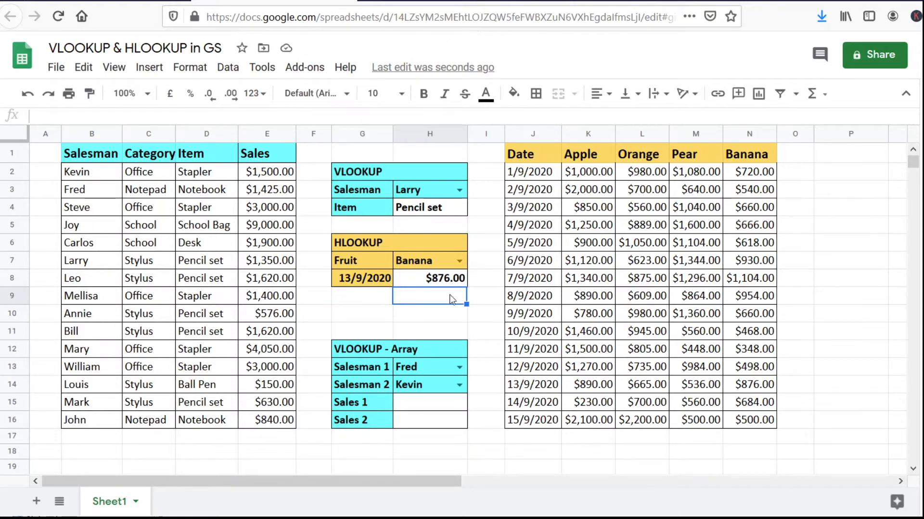
{"action": "left_click", "coordinate": [524, 388]}
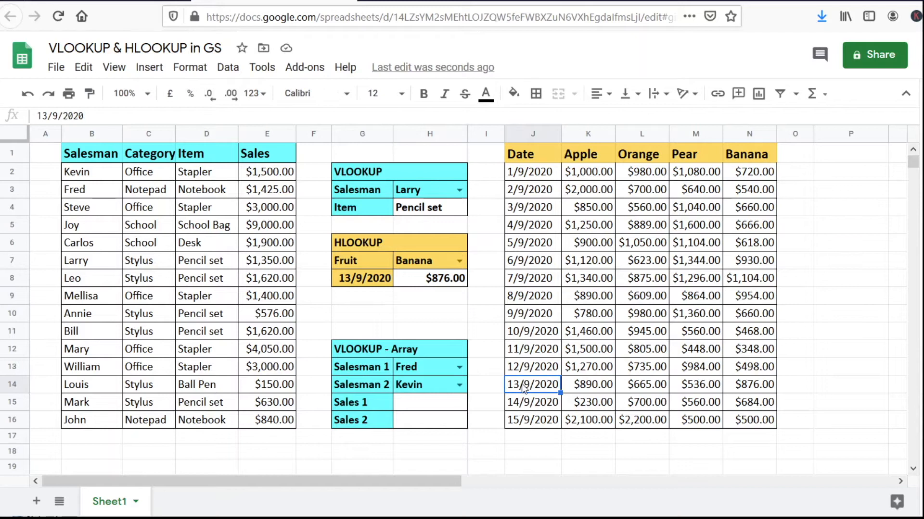
{"action": "left_click", "coordinate": [767, 390]}
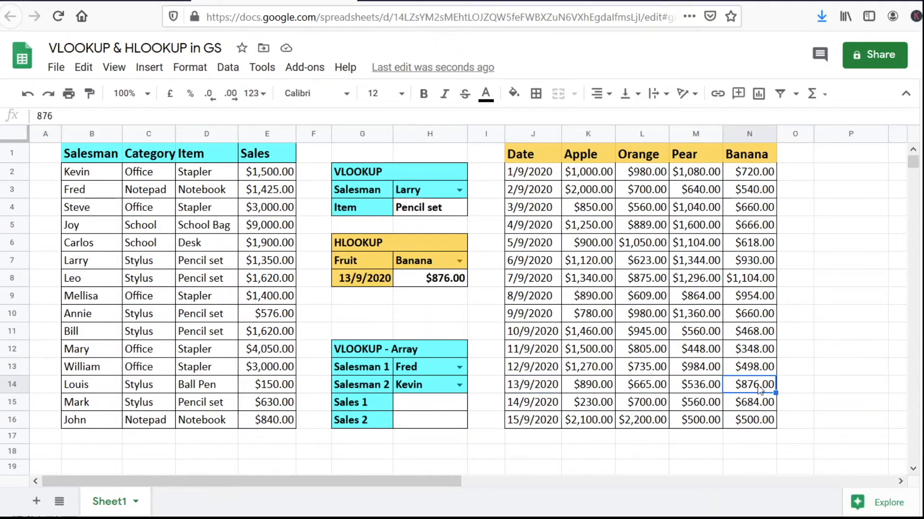
Change the fruit in H7 to Orange and check the HLOOKUP result against the Orange value for 13/9/2020.
{"action": "left_click", "coordinate": [460, 261]}
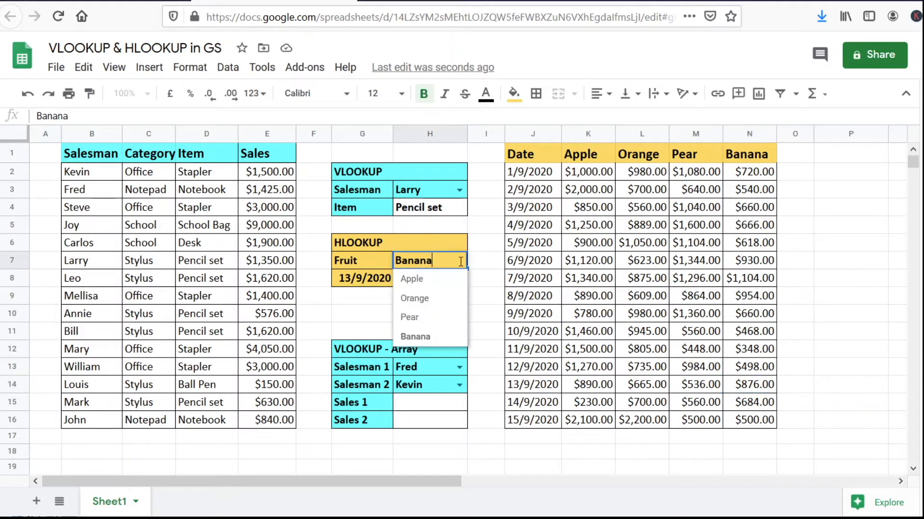
{"action": "left_click", "coordinate": [435, 299]}
{"action": "left_click", "coordinate": [538, 388]}
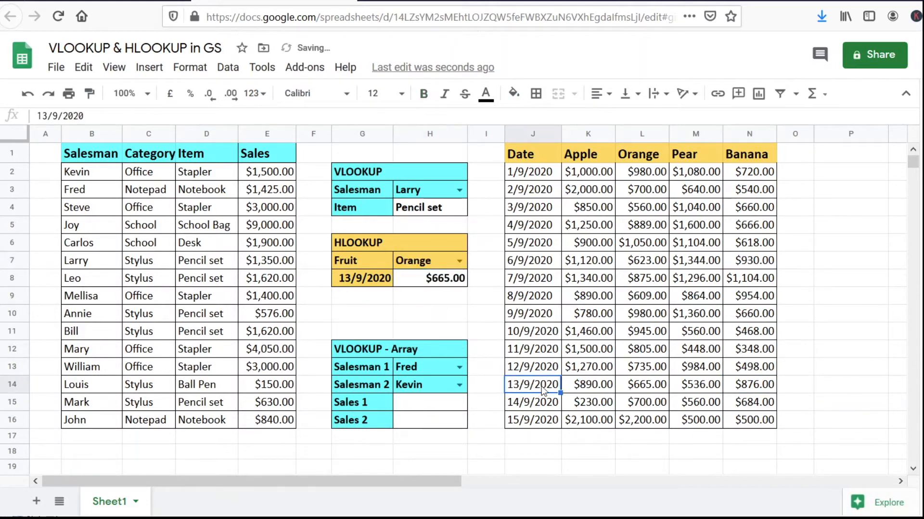
{"action": "left_click", "coordinate": [659, 389]}
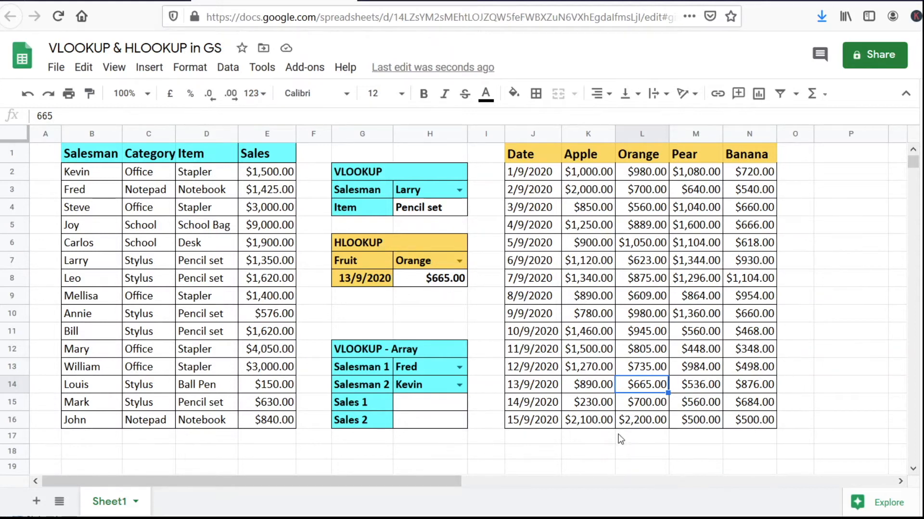
Start a MATCH formula in the empty cell P11 and review the function's argument help.
{"action": "left_click", "coordinate": [828, 337]}
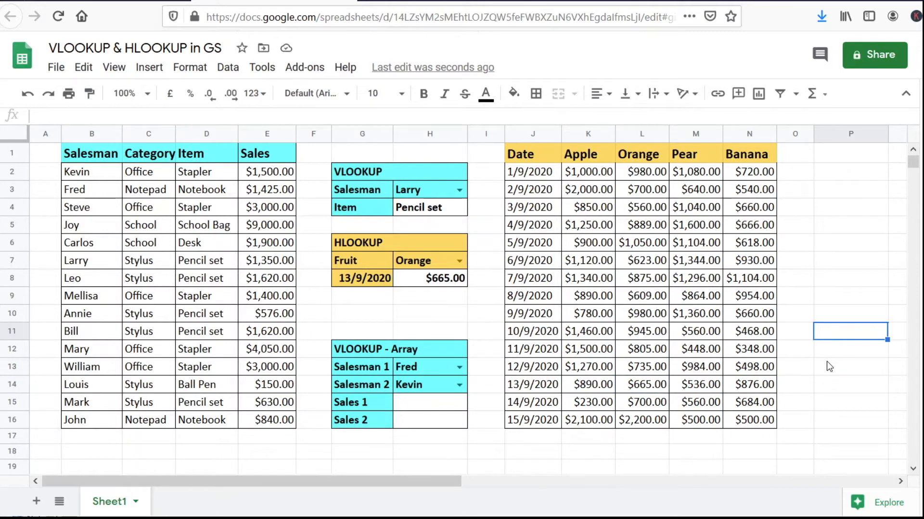
{"action": "type", "text": "=may"}
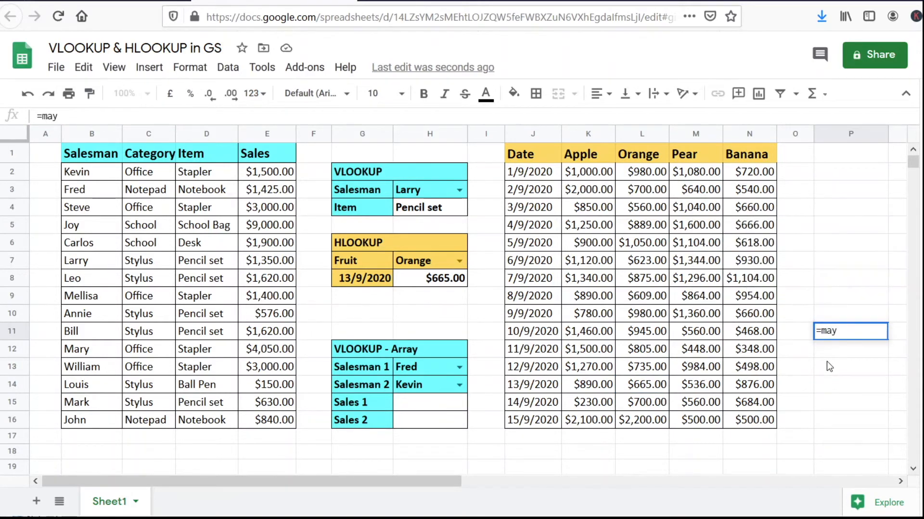
{"action": "type", "text": "t"}
{"action": "left_click_drag", "start_coordinate": [847, 331], "coordinate": [784, 329]}
{"action": "type", "text": "="}
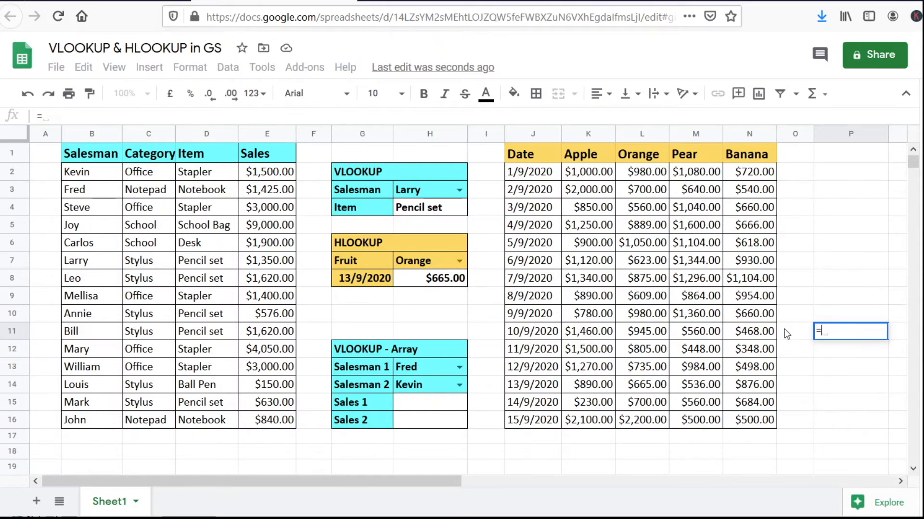
{"action": "type", "text": "matcg"}
{"action": "key", "text": "BackSpace"}
{"action": "type", "text": "h"}
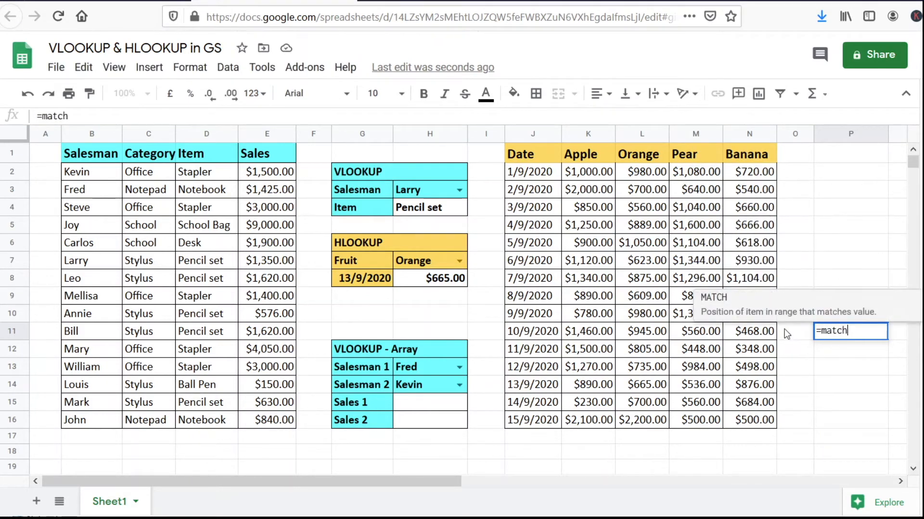
{"action": "type", "text": "("}
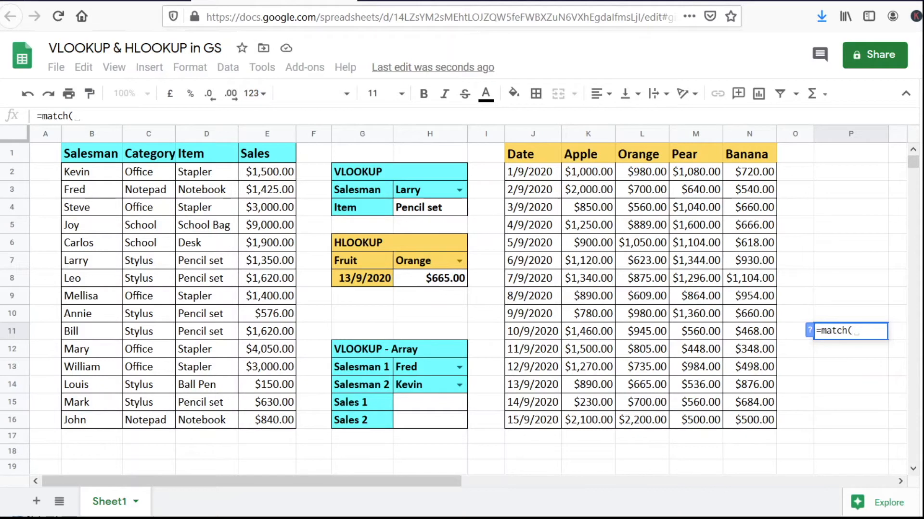
{"action": "left_click", "coordinate": [809, 331]}
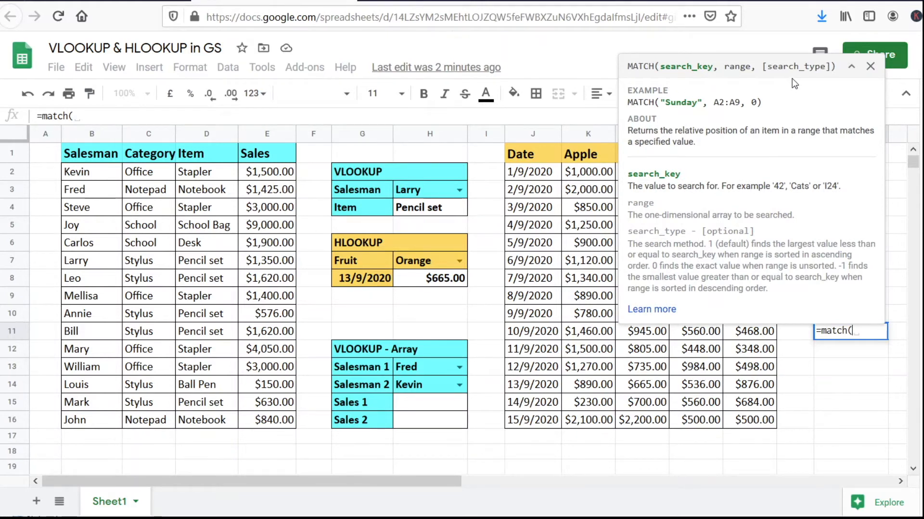
{"action": "left_click", "coordinate": [871, 67]}
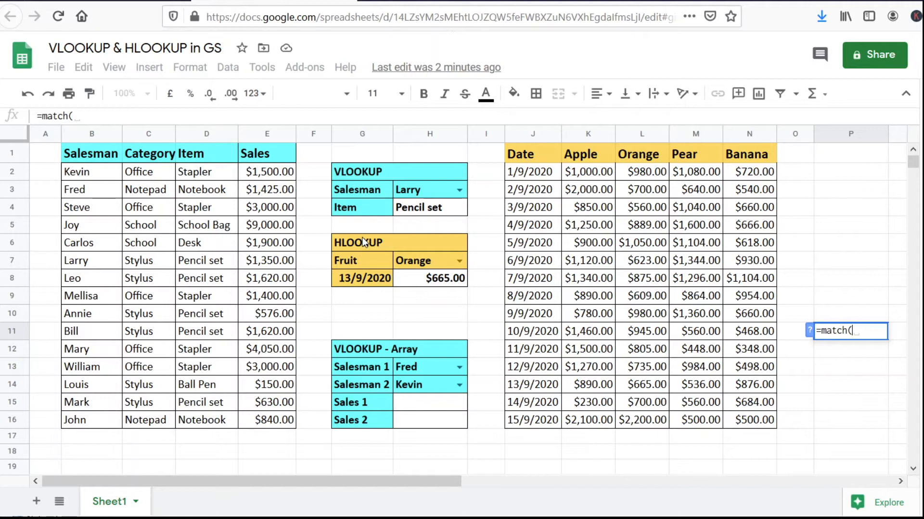
Complete the formula in P11 as =match(G4,B1:E1,0) to find the position of the G4 label in the sales table headers.
{"action": "left_click", "coordinate": [364, 209]}
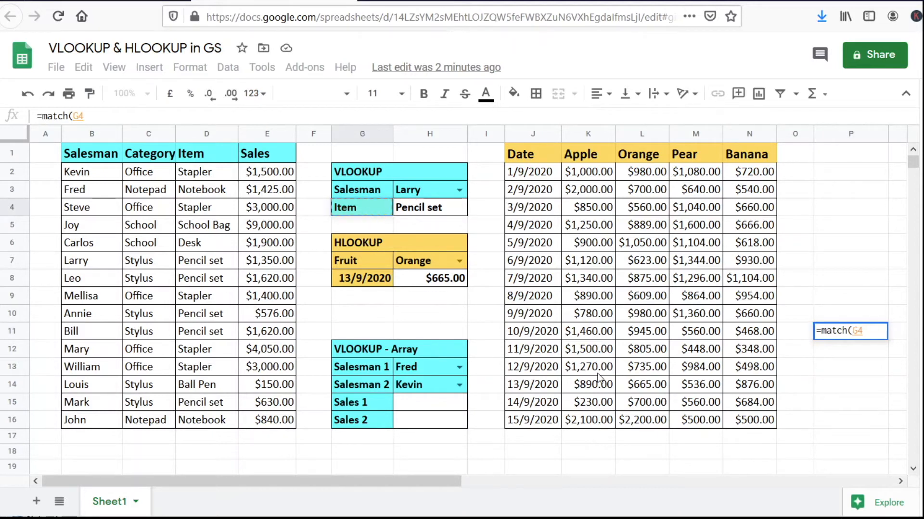
{"action": "type", "text": ","}
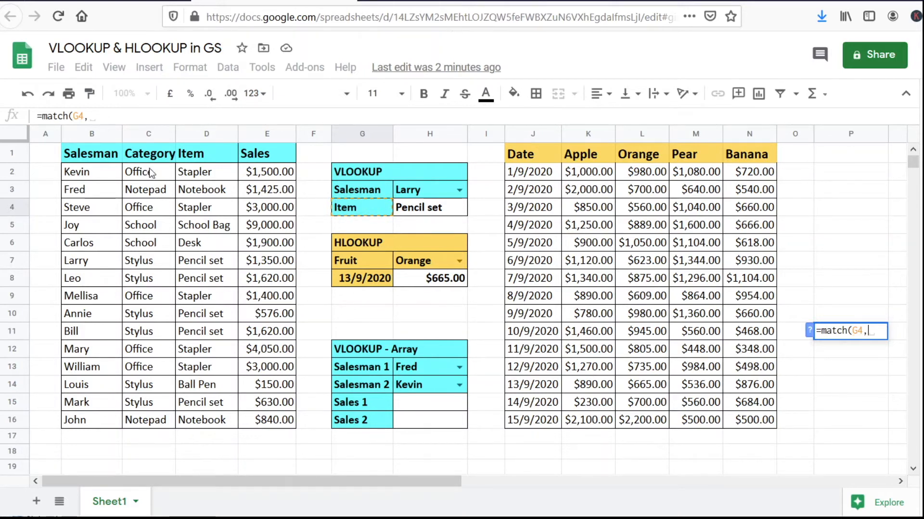
{"action": "left_click_drag", "start_coordinate": [82, 153], "coordinate": [257, 154]}
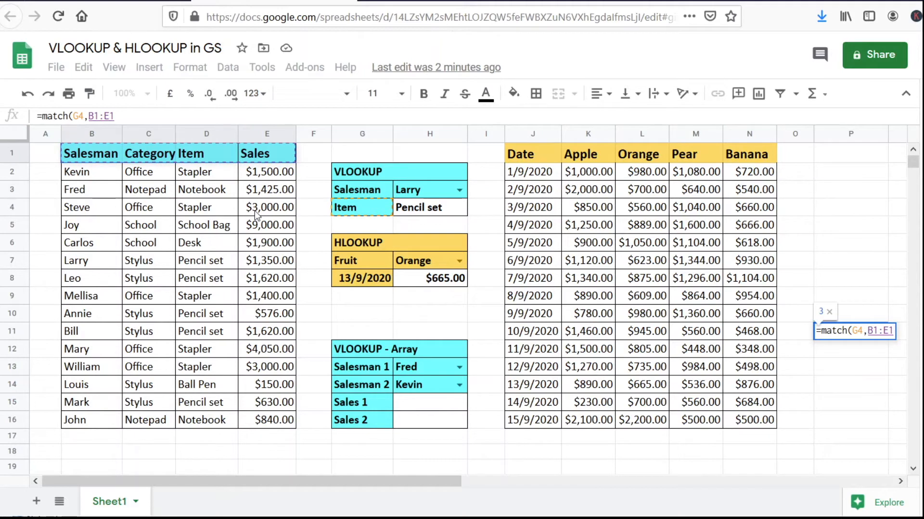
{"action": "type", "text": ","}
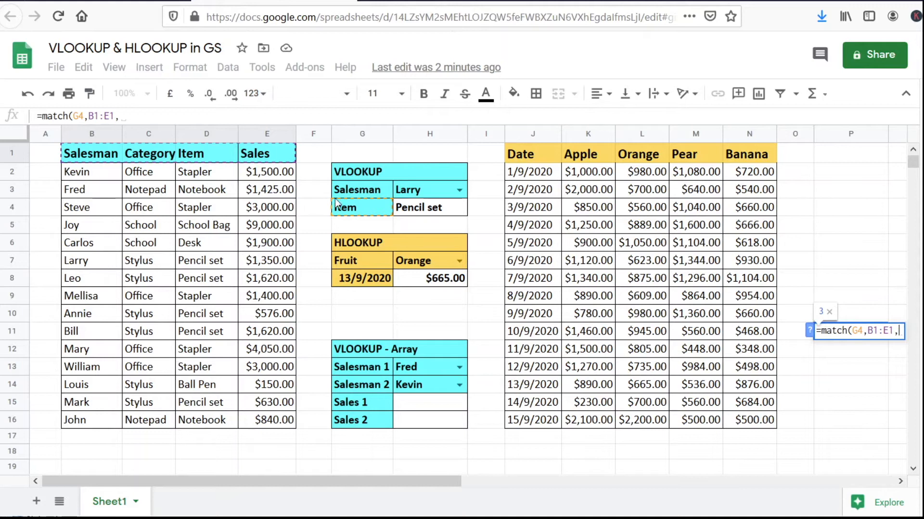
{"action": "left_click", "coordinate": [810, 331]}
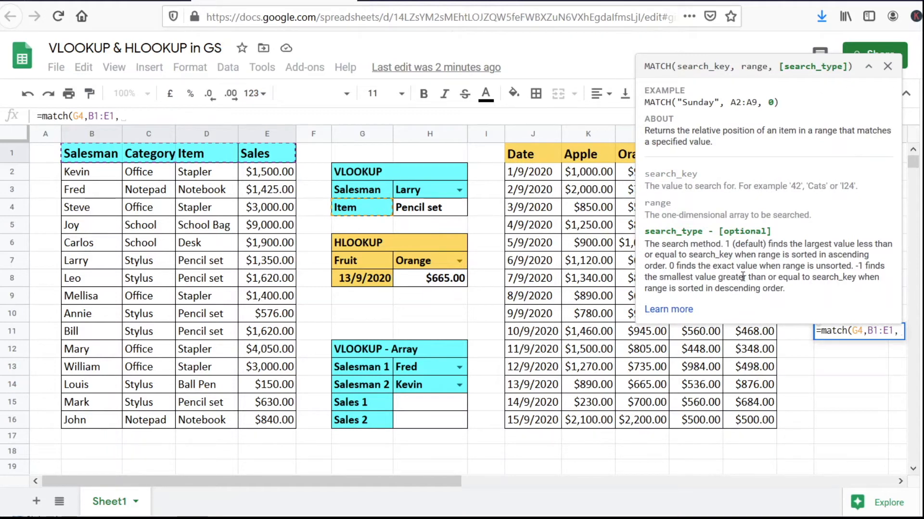
{"action": "left_click", "coordinate": [887, 66]}
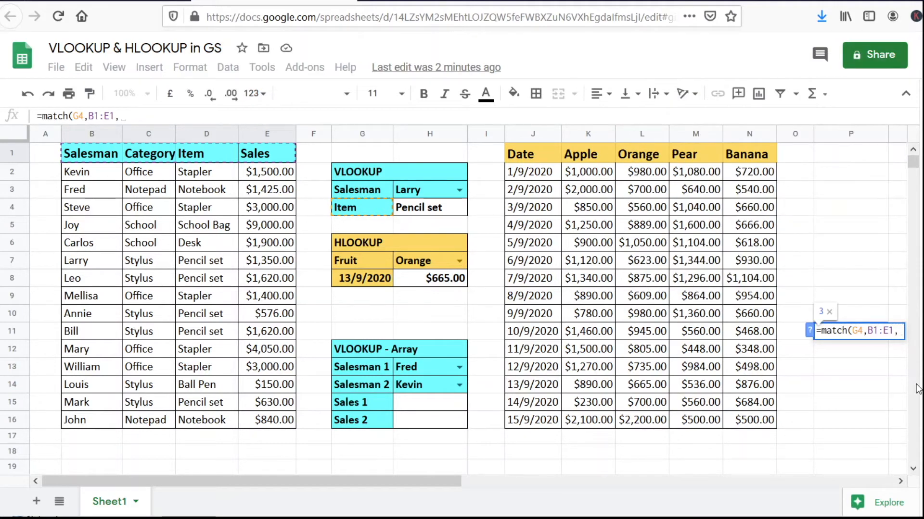
{"action": "type", "text": "0)"}
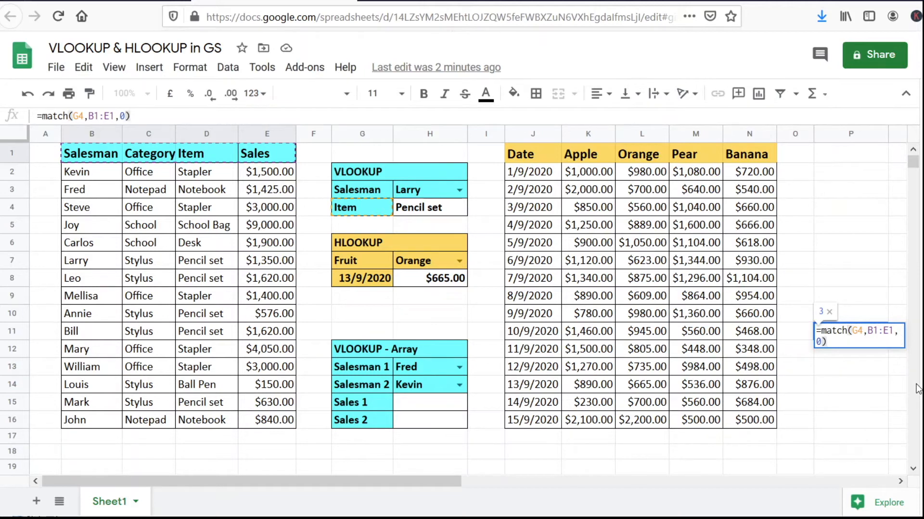
{"action": "key", "text": "Return"}
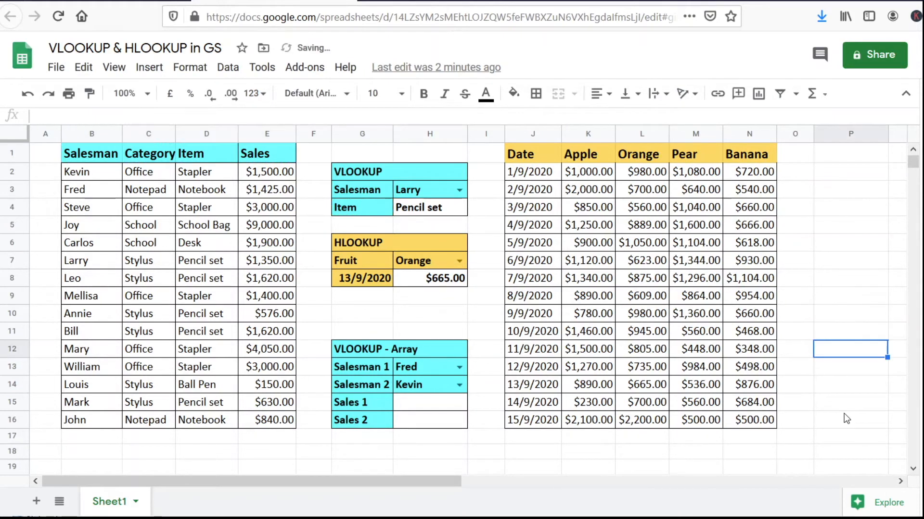
Copy the match expression from P11 and replace the column index 3 in H4, giving =vlookup(H3,B2:E16,match(G4,B1:E1,0),False).
{"action": "left_click", "coordinate": [870, 329]}
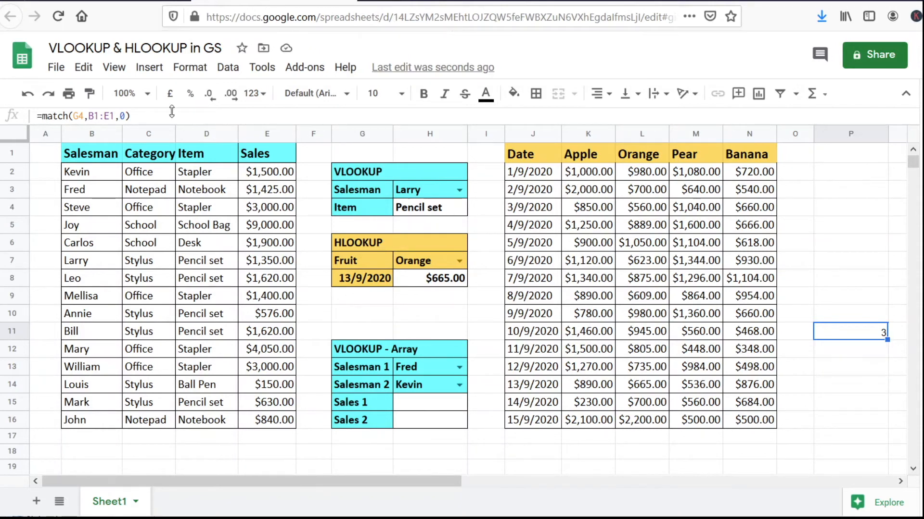
{"action": "left_click_drag", "start_coordinate": [136, 116], "coordinate": [34, 119]}
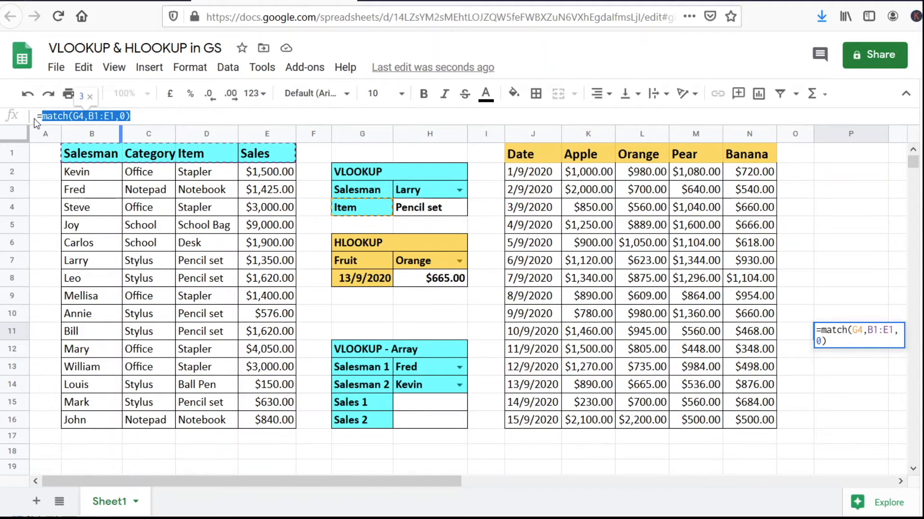
{"action": "key", "text": "Escape"}
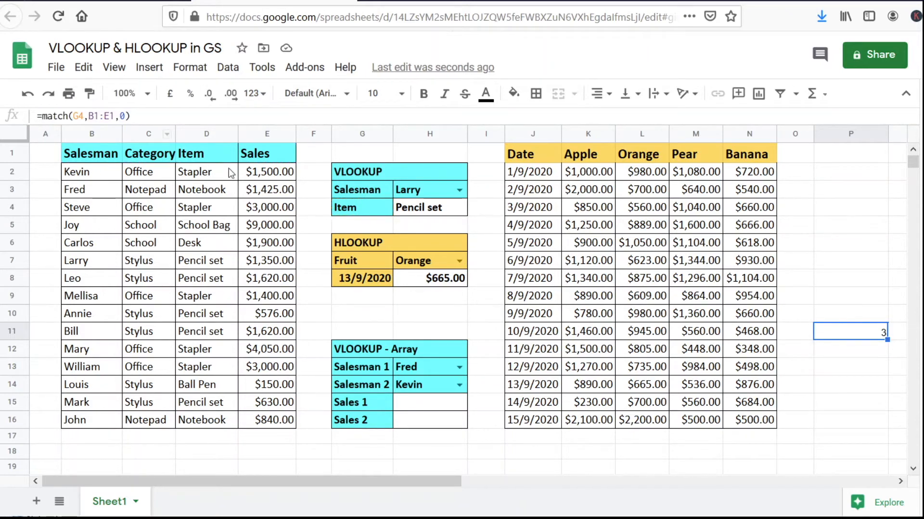
{"action": "left_click", "coordinate": [441, 208]}
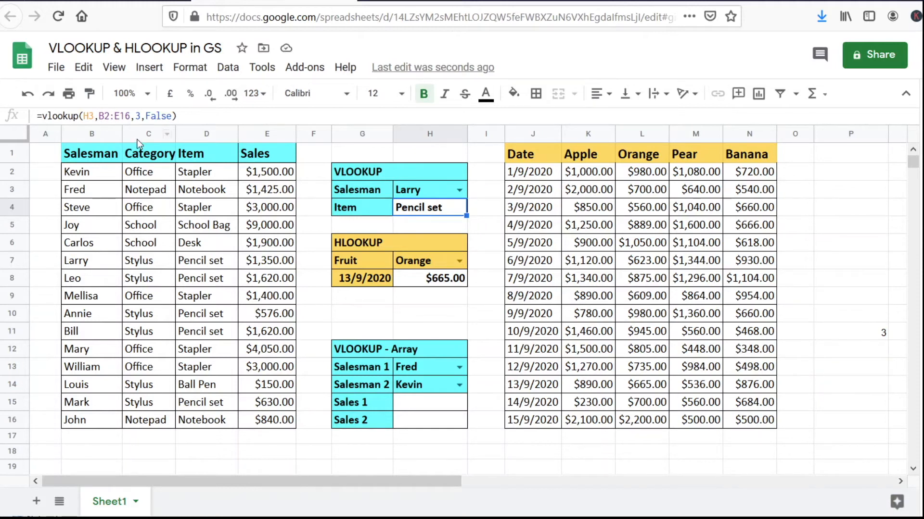
{"action": "left_click", "coordinate": [137, 116]}
{"action": "double_click", "coordinate": [137, 116]}
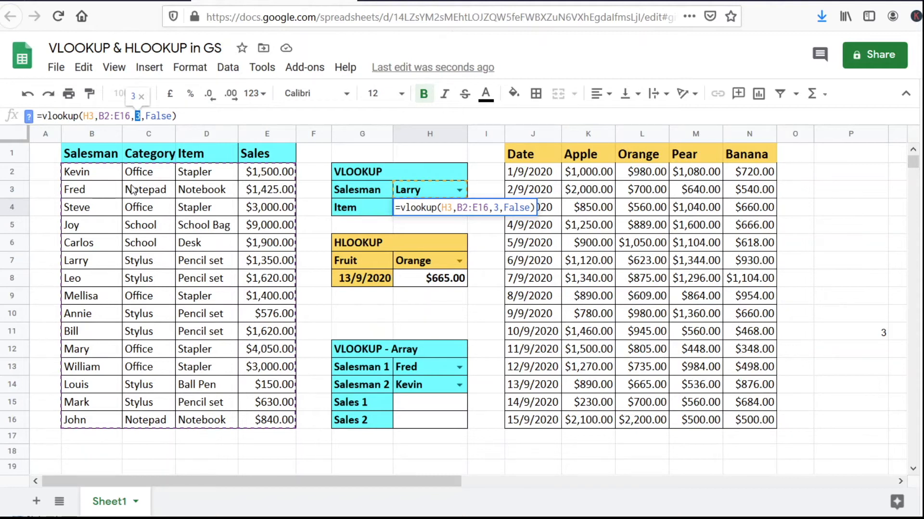
{"action": "key", "text": "ctrl+v"}
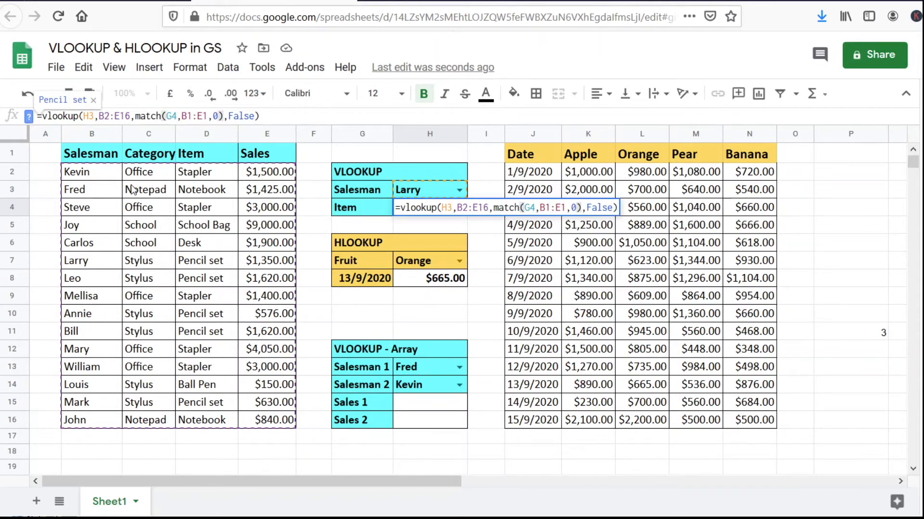
{"action": "key", "text": "Return"}
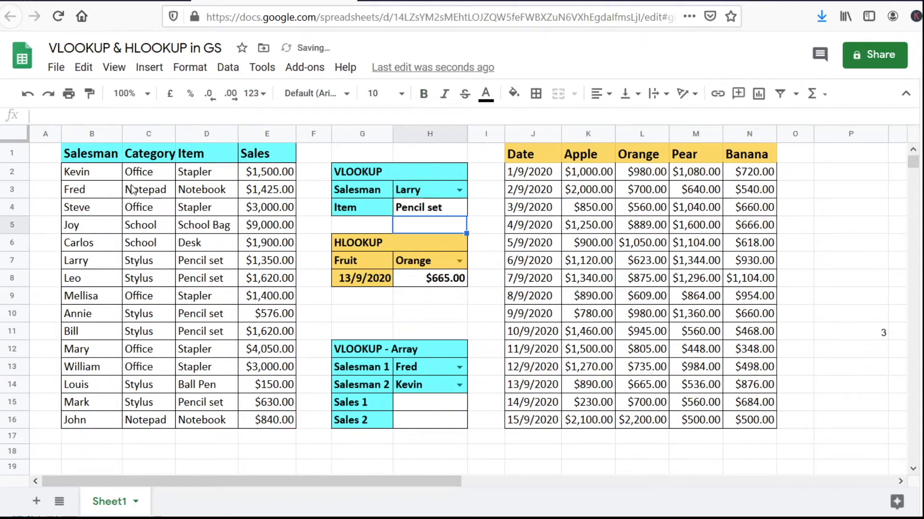
Change the label in G4 to Category and check how the VLOOKUP formula in H4 responds.
{"action": "left_click", "coordinate": [441, 209]}
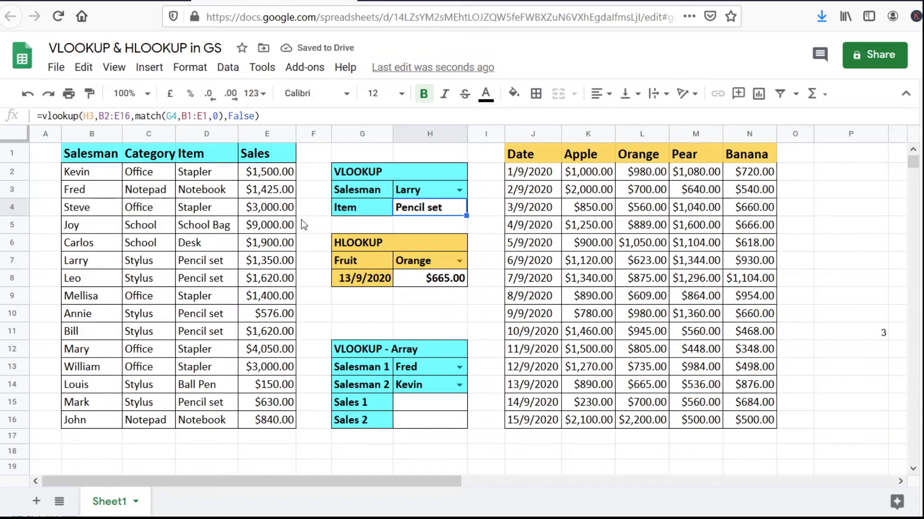
{"action": "left_click", "coordinate": [357, 212]}
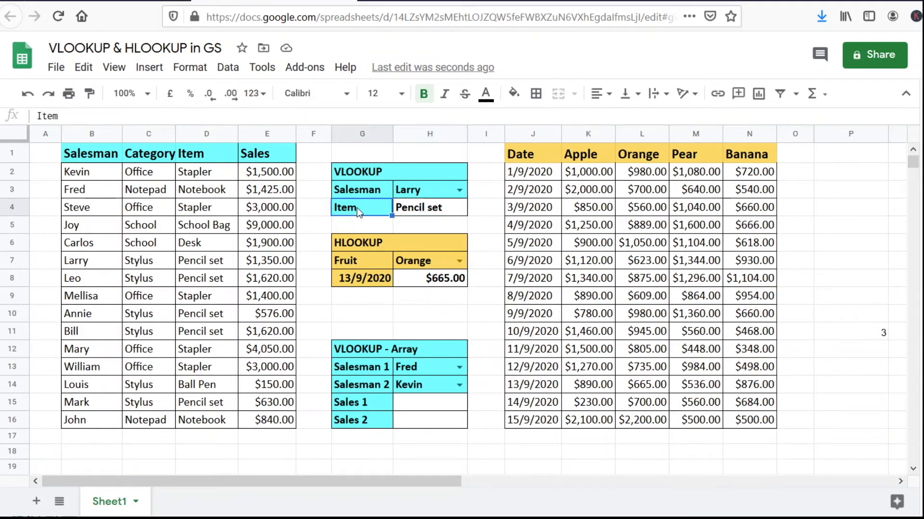
{"action": "type", "text": "C"}
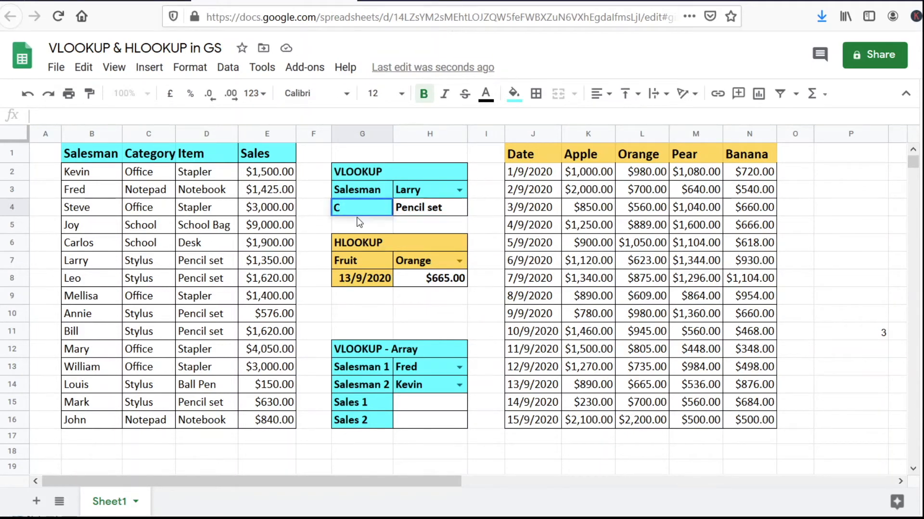
{"action": "type", "text": "ategory"}
{"action": "key", "text": "Return"}
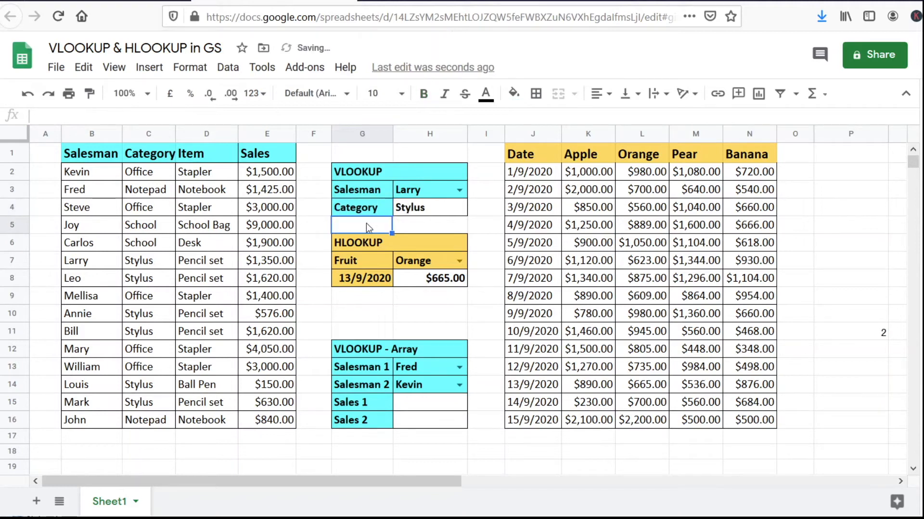
{"action": "left_click", "coordinate": [435, 208]}
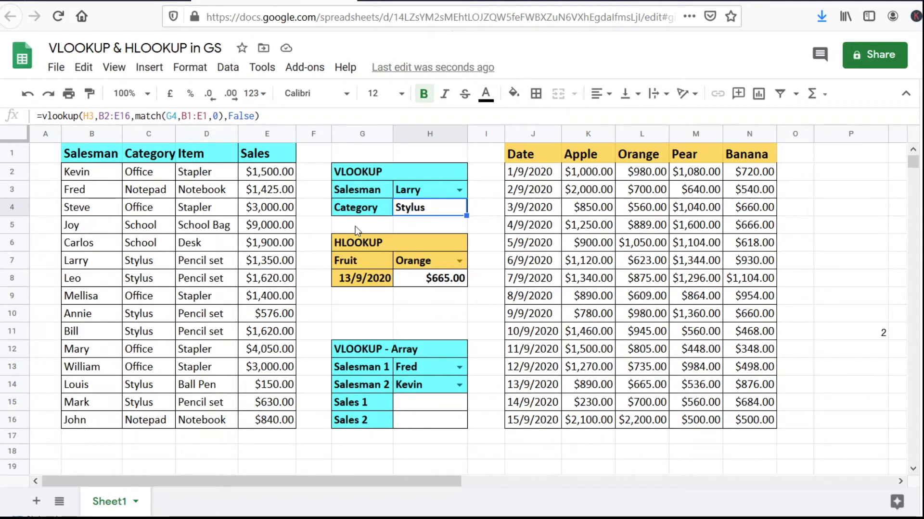
{"action": "left_click", "coordinate": [446, 280]}
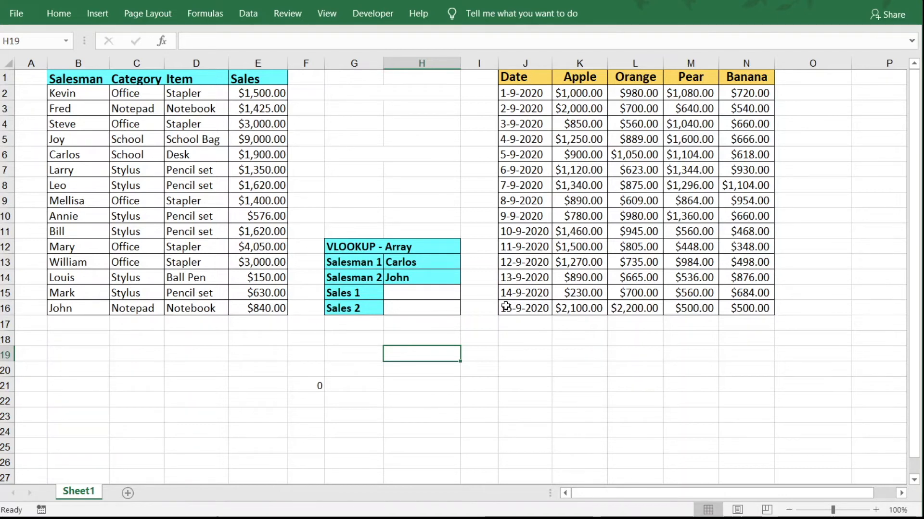
Start a VLOOKUP formula in the Sales 1 cell H15 with both salesman cells, H13:H14, as the lookup value.
{"action": "left_click", "coordinate": [436, 292]}
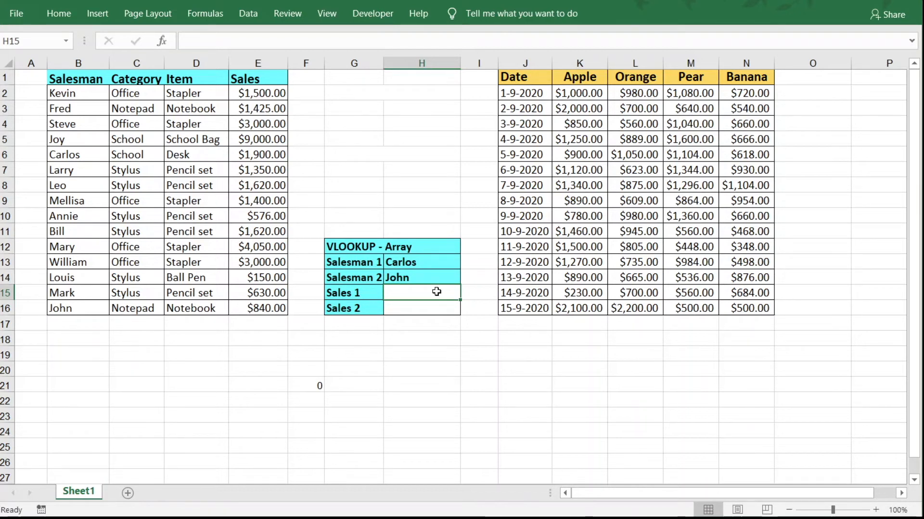
{"action": "left_click", "coordinate": [429, 260]}
{"action": "left_click", "coordinate": [427, 281]}
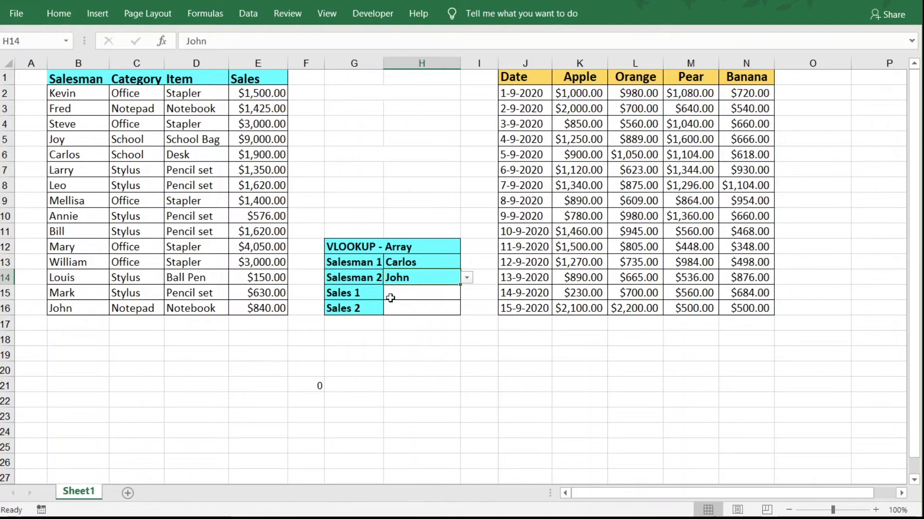
{"action": "left_click", "coordinate": [414, 293]}
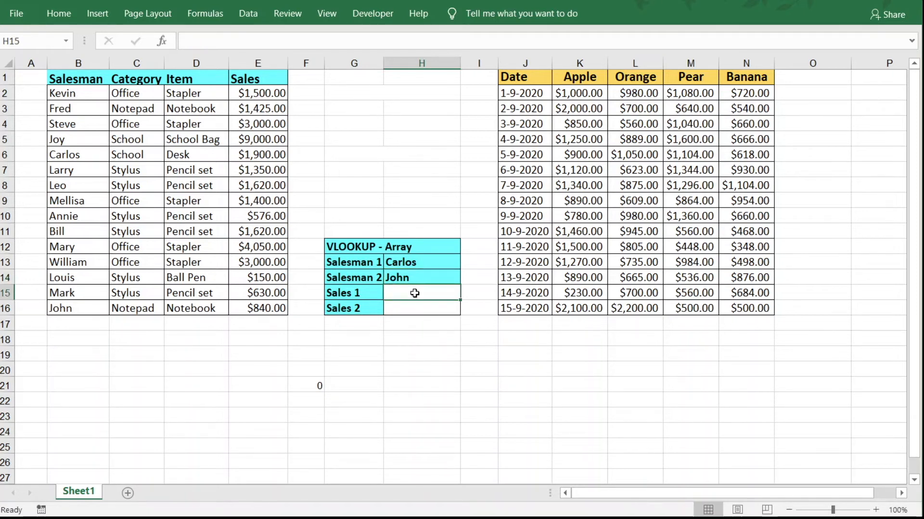
{"action": "type", "text": "=vlookup"}
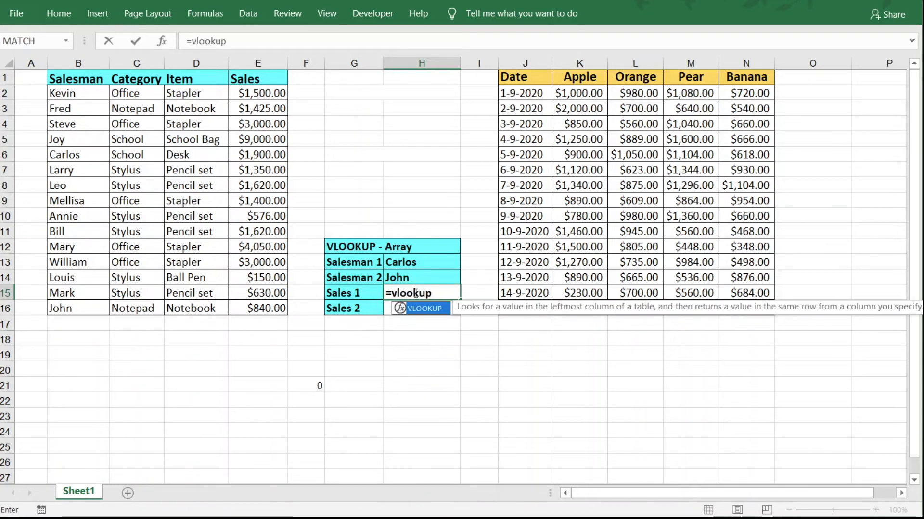
{"action": "type", "text": "("}
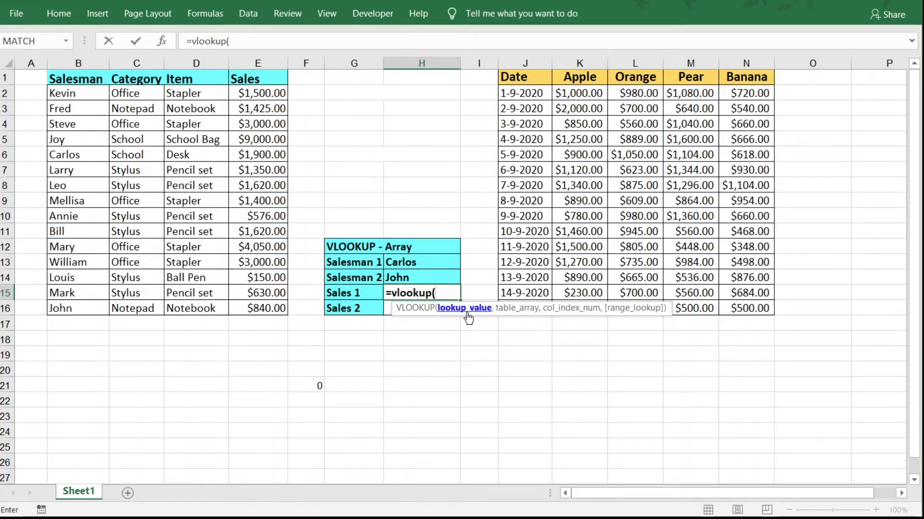
{"action": "left_click_drag", "start_coordinate": [431, 264], "coordinate": [431, 279]}
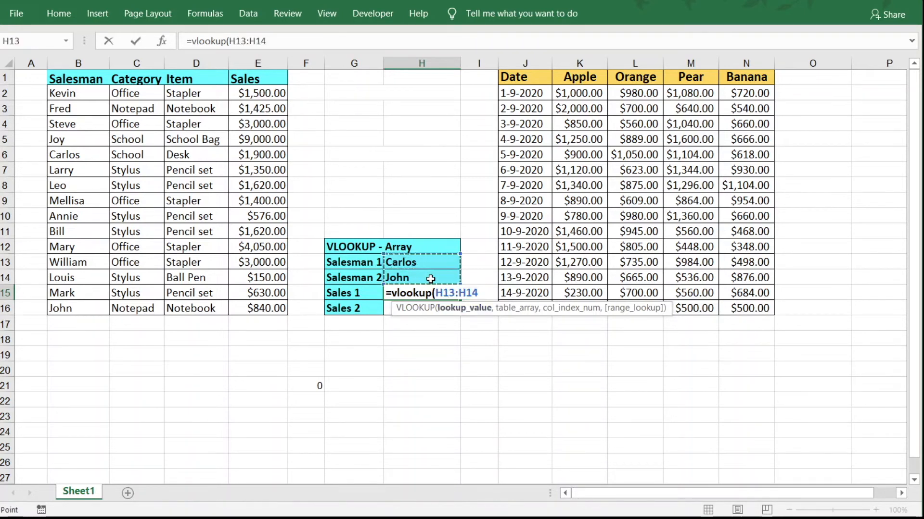
{"action": "type", "text": ","}
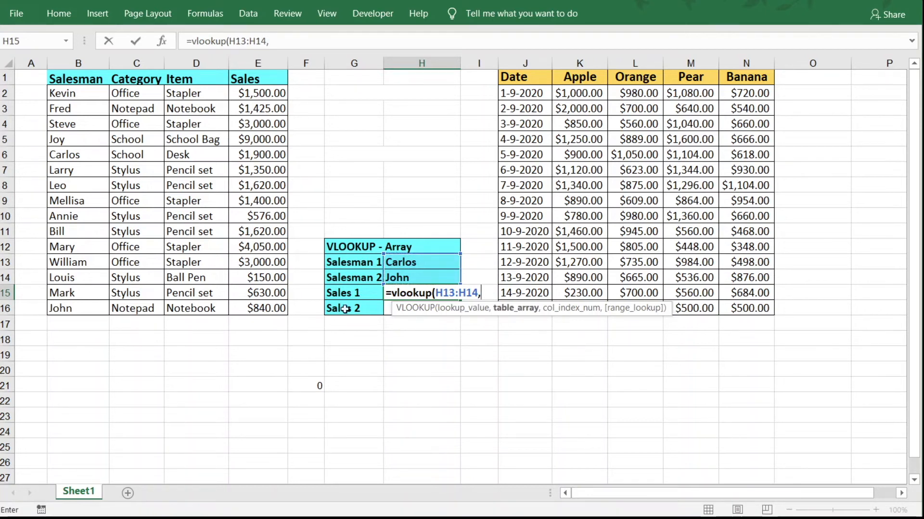
Complete the H15 formula with table range B2:E16, column index 4 and exact match, giving =vlookup(H13:H14,B2:E16,4,FALSE).
{"action": "left_click_drag", "start_coordinate": [75, 93], "coordinate": [265, 305]}
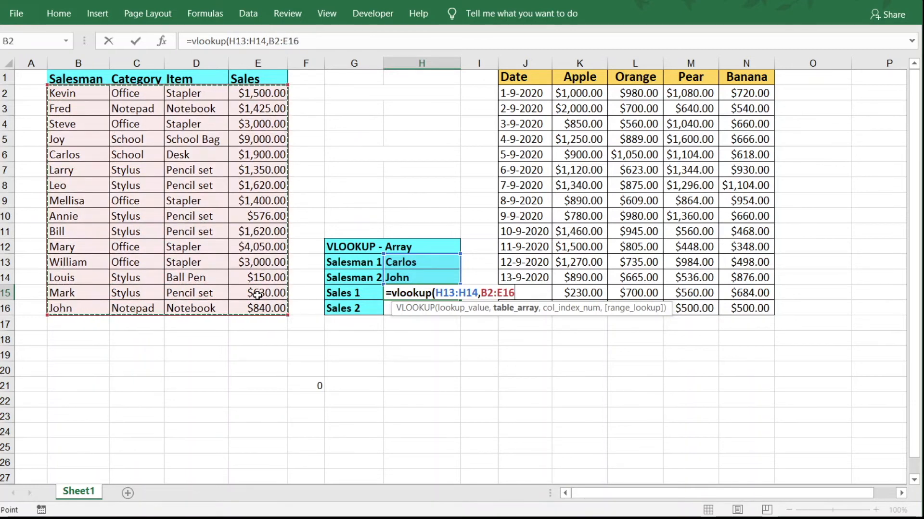
{"action": "type", "text": ","}
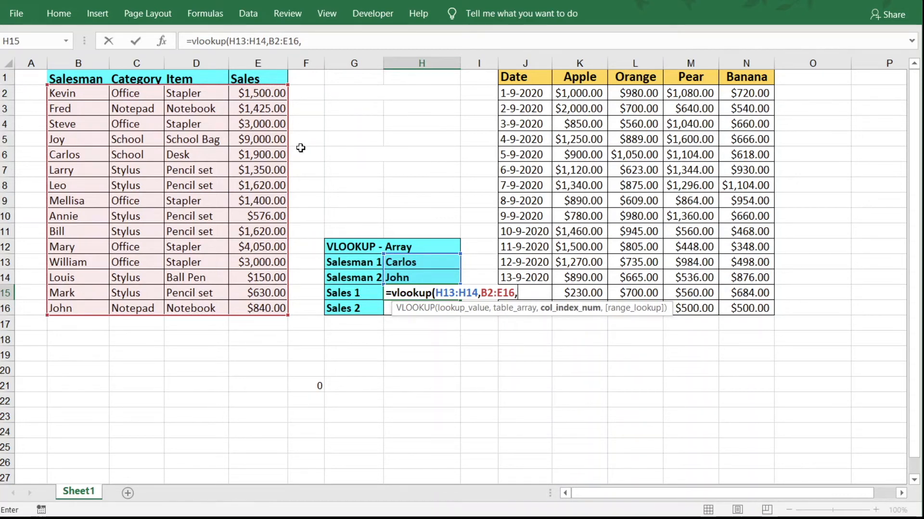
{"action": "type", "text": "4,"}
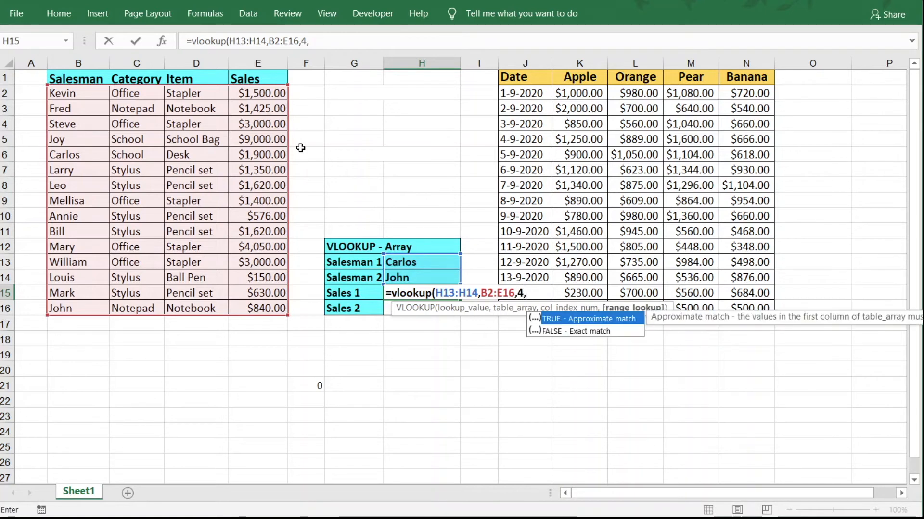
{"action": "double_click", "coordinate": [593, 332]}
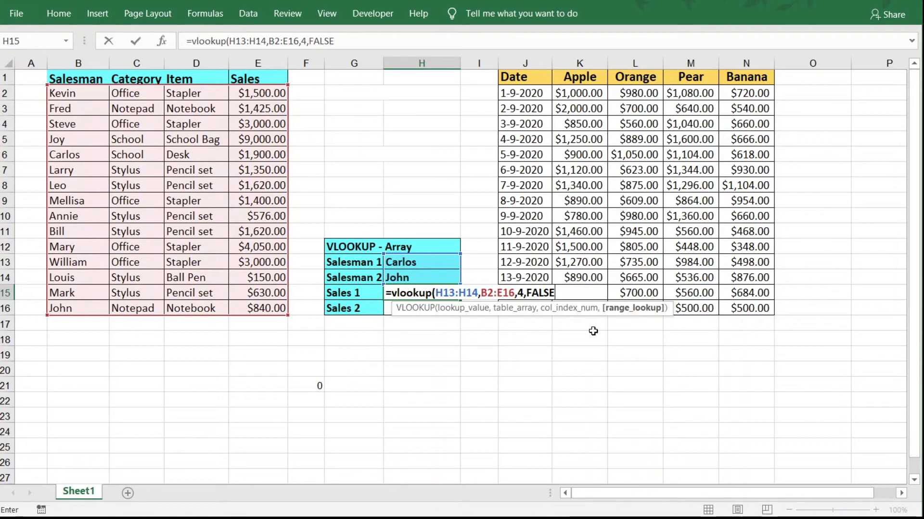
{"action": "type", "text": ")"}
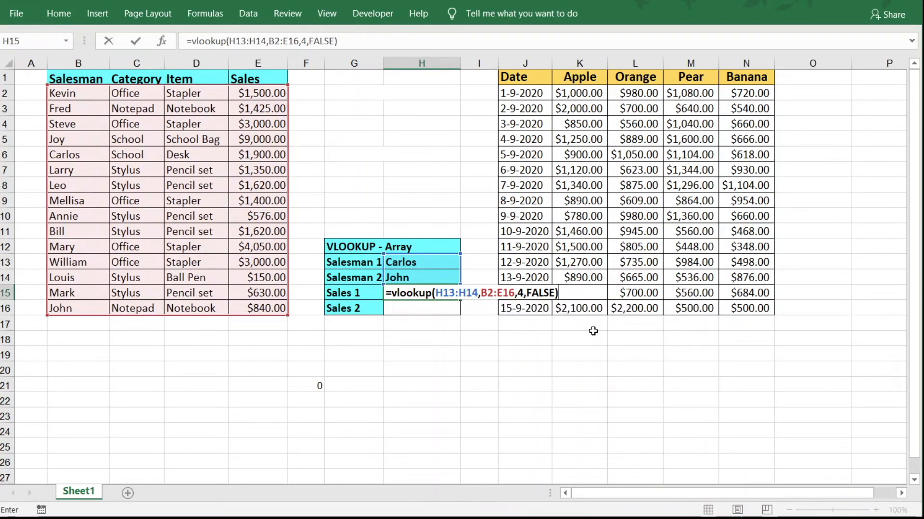
{"action": "key", "text": "Return"}
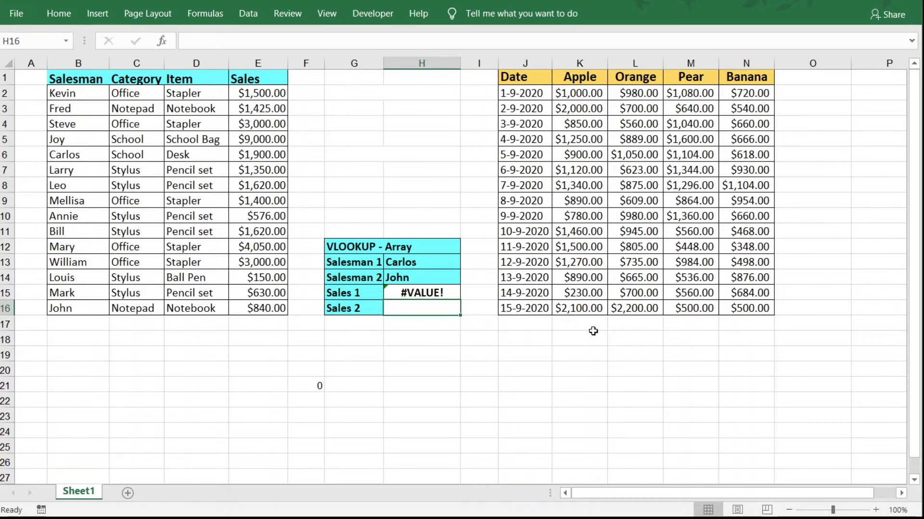
Convert the VLOOKUP in H15 to an array formula and check its result against row 6 of the sales table.
{"action": "left_click", "coordinate": [413, 292]}
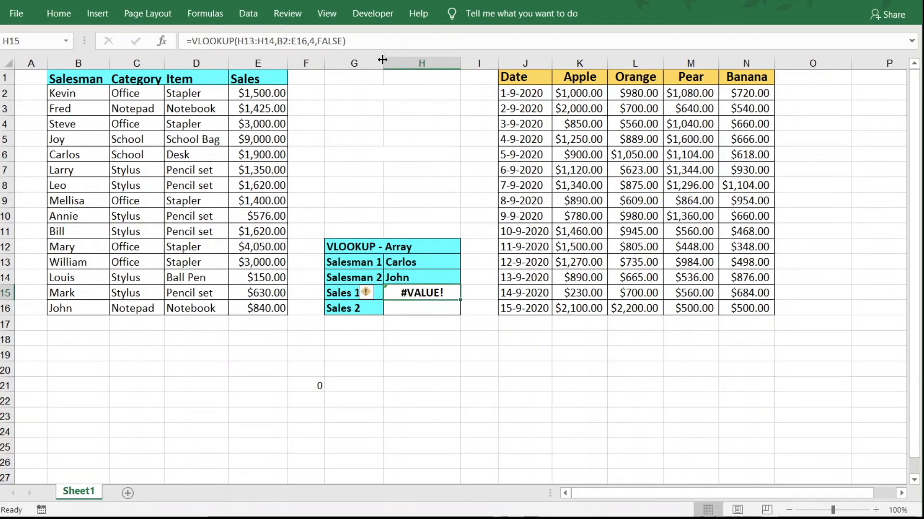
{"action": "left_click", "coordinate": [352, 41]}
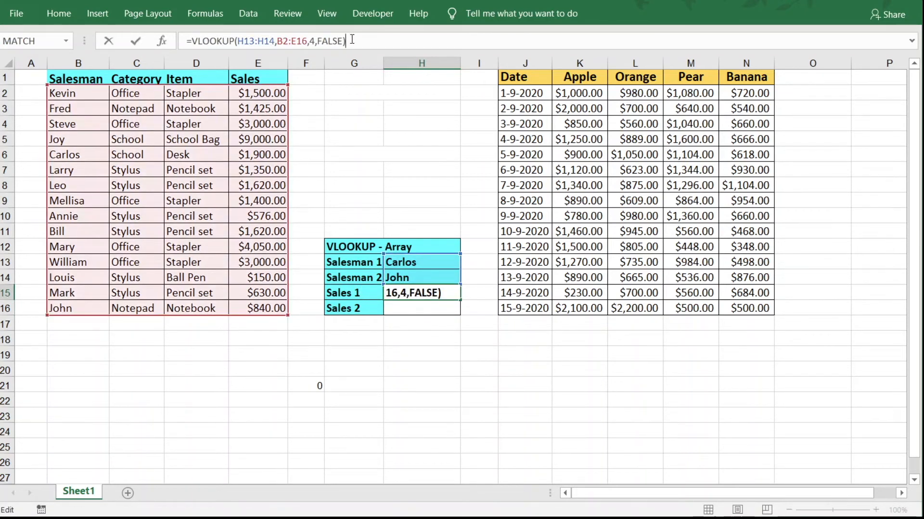
{"action": "key", "text": "ctrl+shift+Return"}
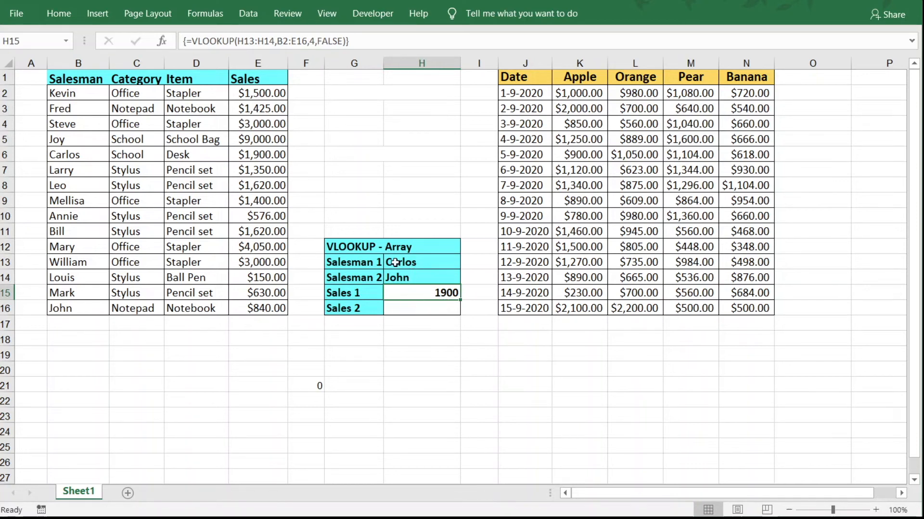
{"action": "left_click", "coordinate": [108, 160]}
{"action": "left_click_drag", "start_coordinate": [107, 159], "coordinate": [249, 163]}
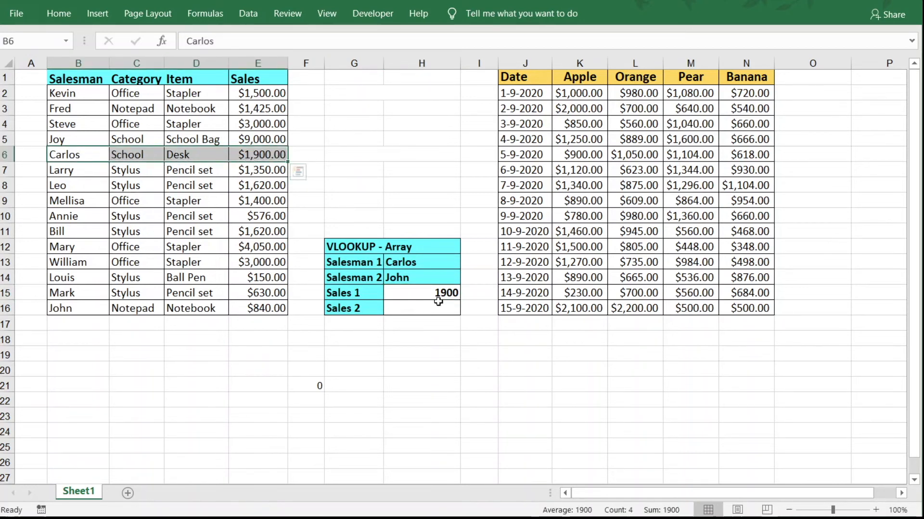
Fill the array formula from H15 down to H16 and compare the Sales 2 result with row 16 of the sales table.
{"action": "left_click", "coordinate": [456, 299]}
{"action": "left_click_drag", "start_coordinate": [459, 302], "coordinate": [457, 314]}
{"action": "left_click", "coordinate": [441, 305]}
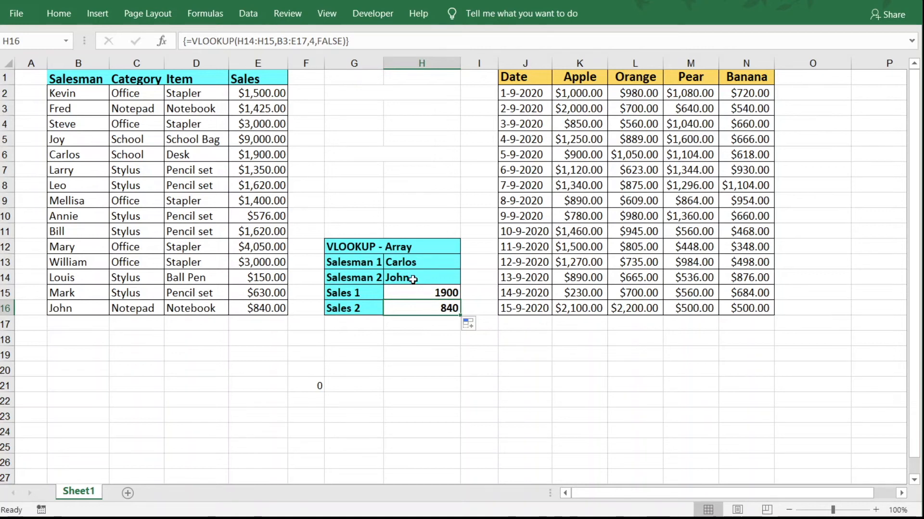
{"action": "left_click_drag", "start_coordinate": [72, 310], "coordinate": [260, 319]}
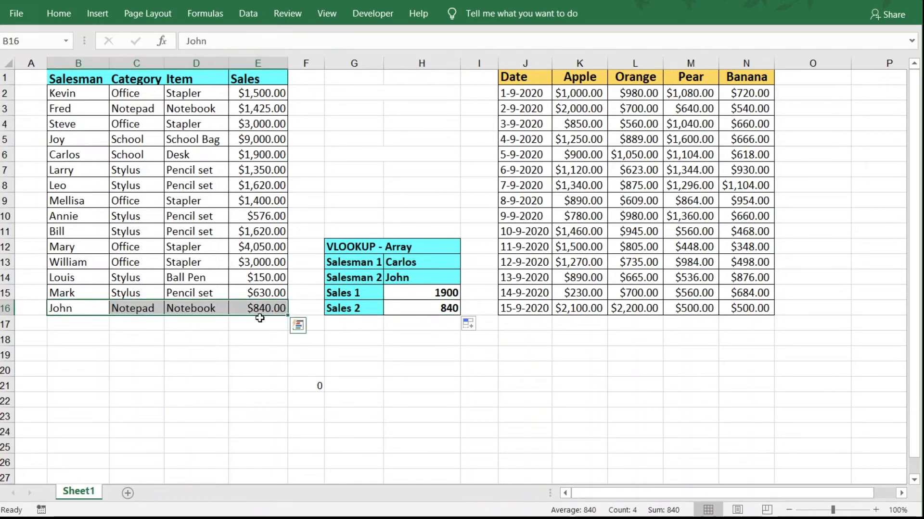
Set Salesman 1 in H13 to the first salesman in the list and check Sales 1 against row 2 of the table.
{"action": "left_click", "coordinate": [445, 266]}
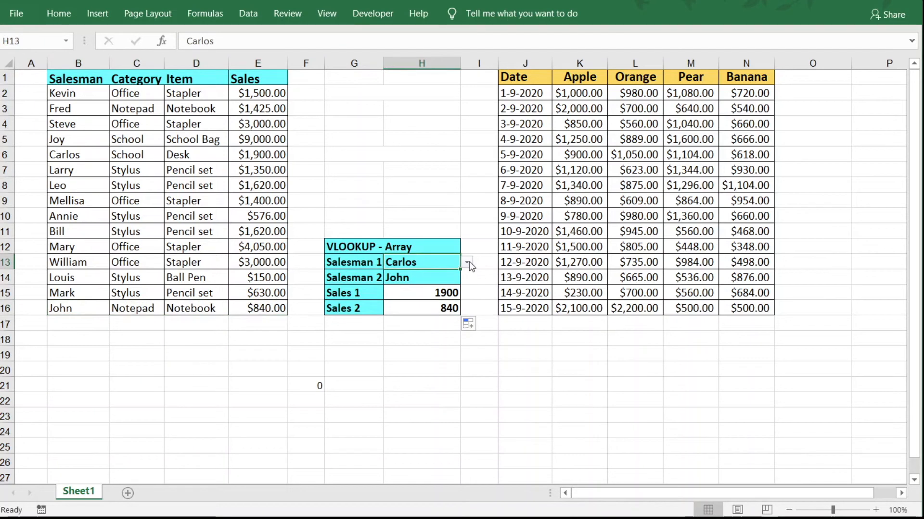
{"action": "left_click", "coordinate": [467, 263]}
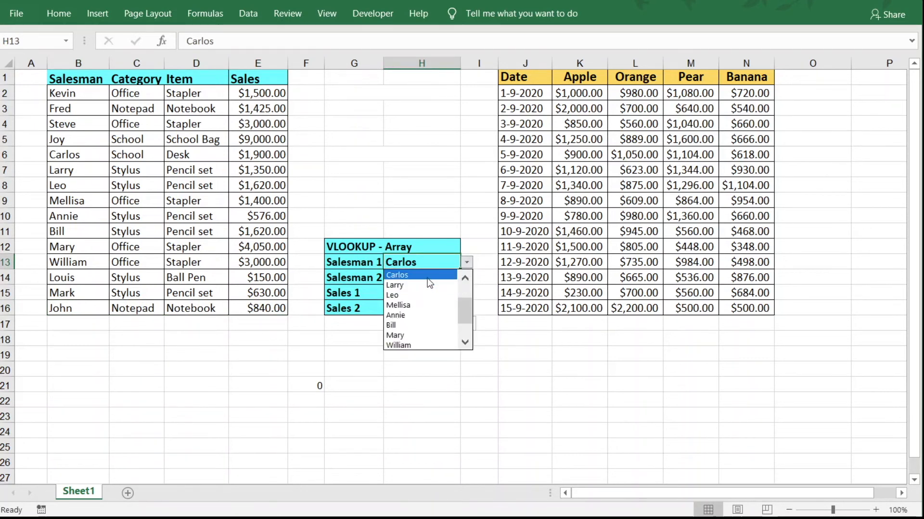
{"action": "left_click_drag", "start_coordinate": [464, 307], "coordinate": [464, 281]}
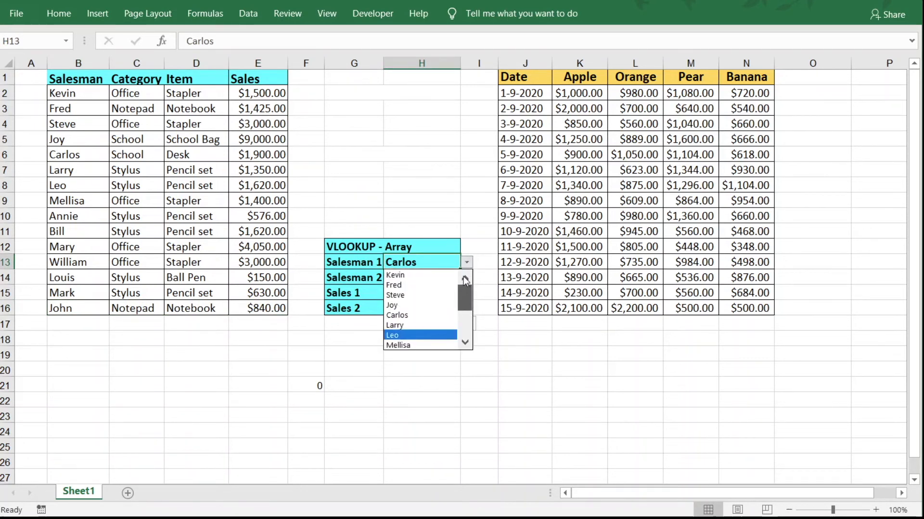
{"action": "left_click", "coordinate": [430, 276]}
{"action": "left_click_drag", "start_coordinate": [63, 95], "coordinate": [242, 93]}
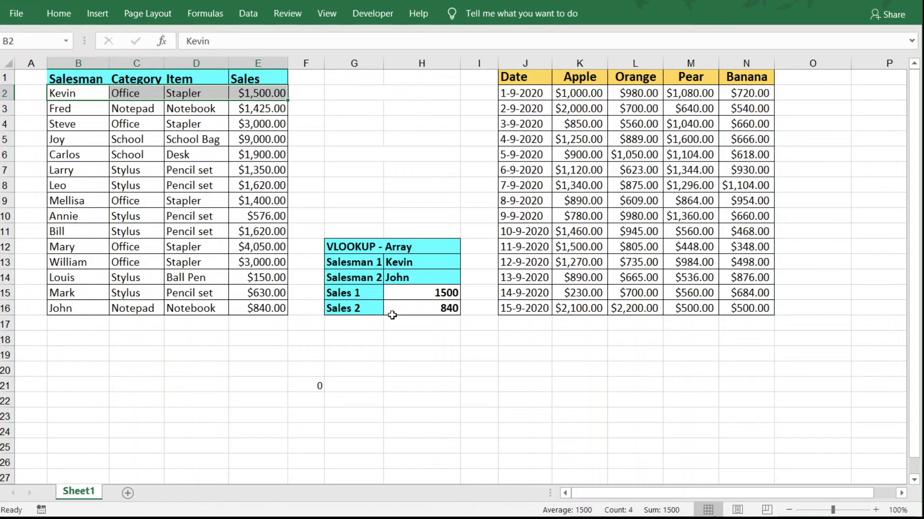
Set Salesman 2 in H14 to the salesman from row 12 and compare Sales 2 with that table row.
{"action": "left_click", "coordinate": [427, 279]}
{"action": "left_click", "coordinate": [467, 279]}
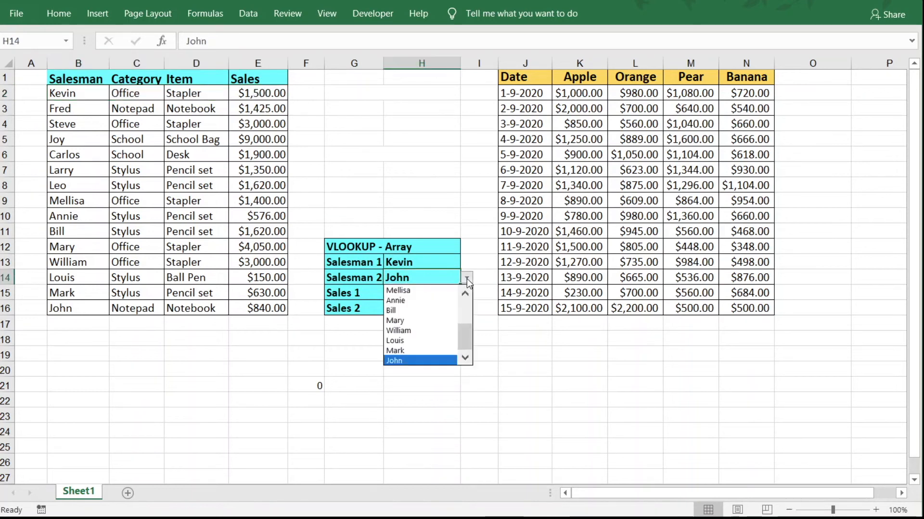
{"action": "left_click", "coordinate": [443, 320]}
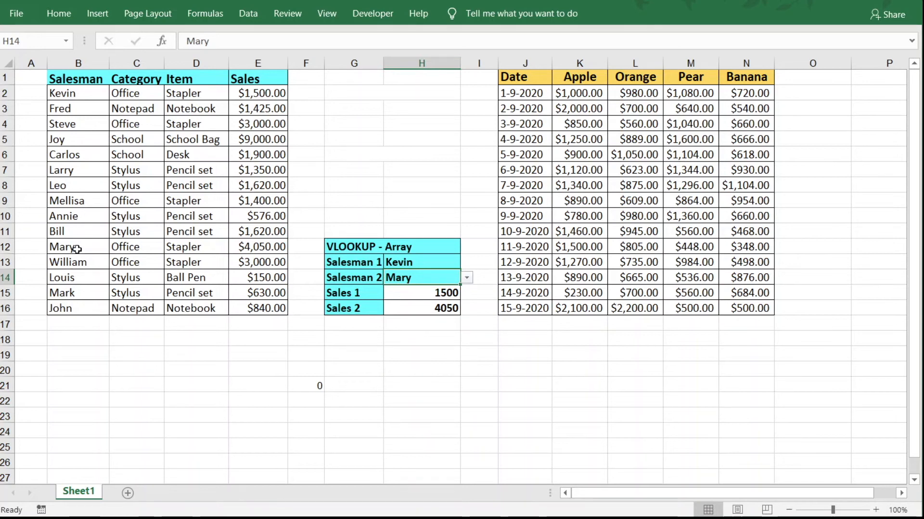
{"action": "left_click", "coordinate": [99, 247]}
{"action": "left_click_drag", "start_coordinate": [99, 248], "coordinate": [248, 255]}
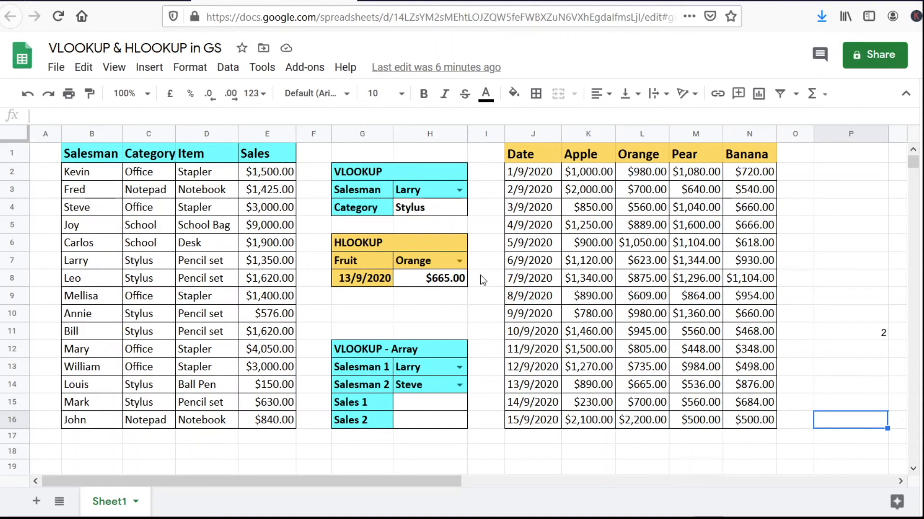
Switch to the Google Sheets version and start a VLOOKUP in H15 with lookup value H13:H14 and range B2:E16.
{"action": "left_click", "coordinate": [423, 411]}
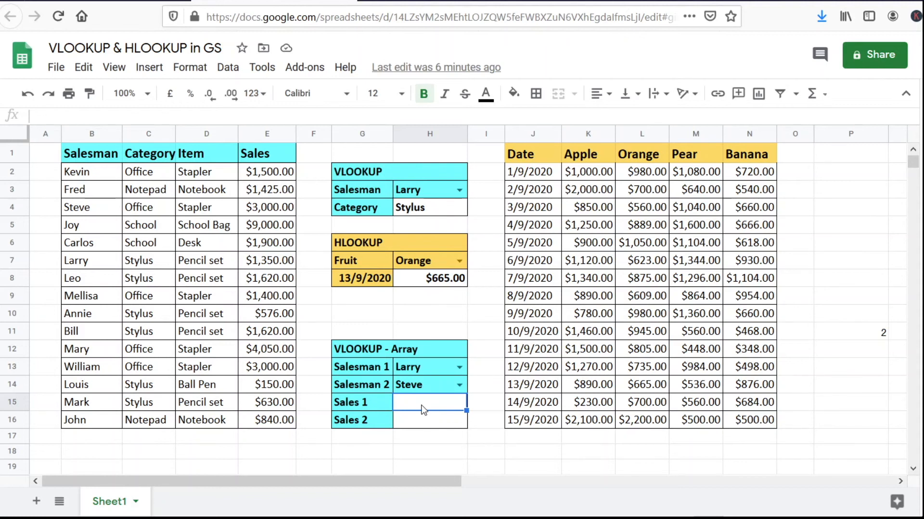
{"action": "type", "text": "=vlookup("}
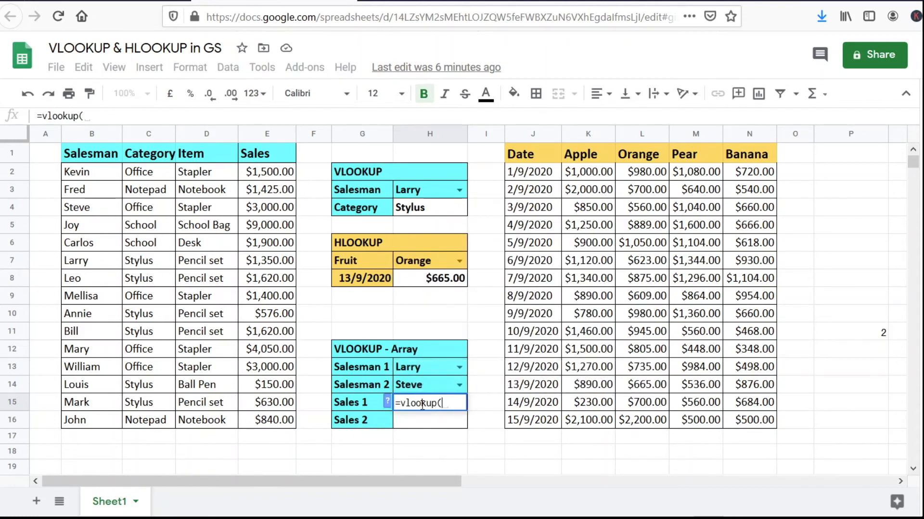
{"action": "left_click_drag", "start_coordinate": [438, 369], "coordinate": [435, 384]}
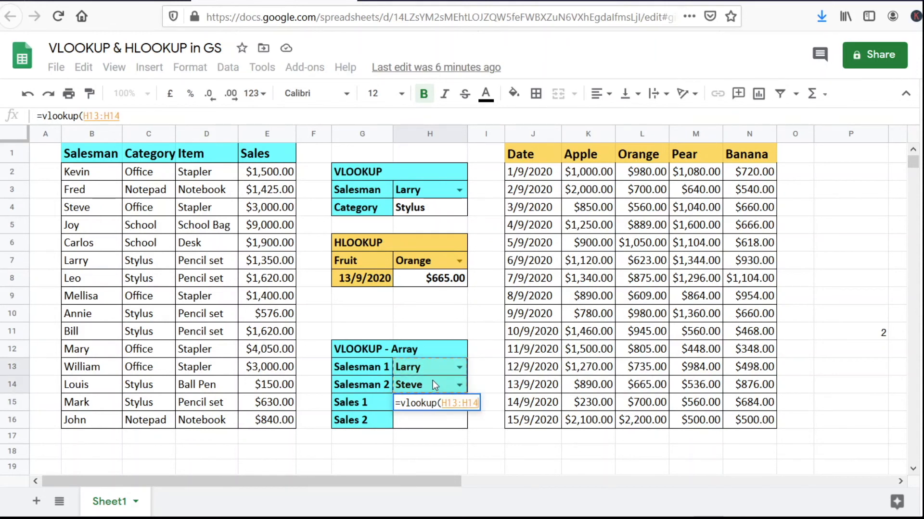
{"action": "type", "text": ","}
{"action": "left_click_drag", "start_coordinate": [90, 177], "coordinate": [281, 420]}
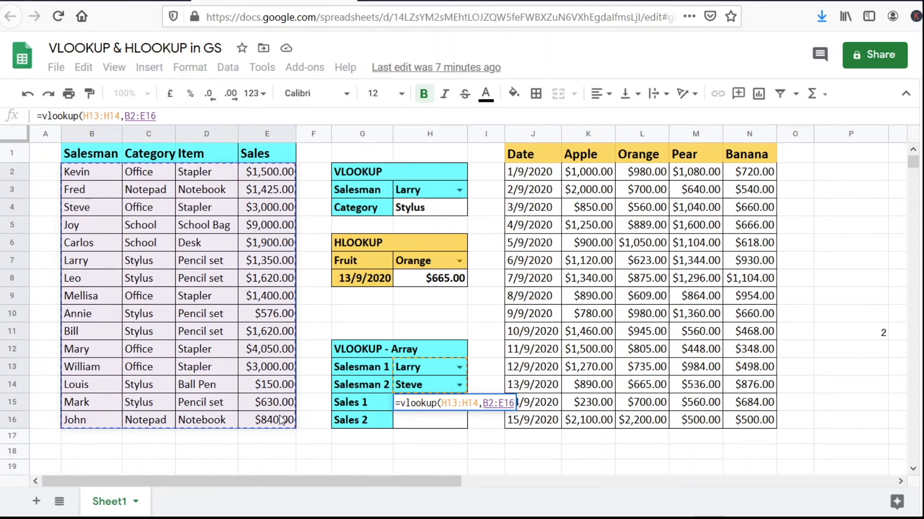
Finish the H15 formula with column index 4 and exact match as =vlookup(H13:H14,B2:E16,4,false), and inspect the cell's result.
{"action": "type", "text": ","}
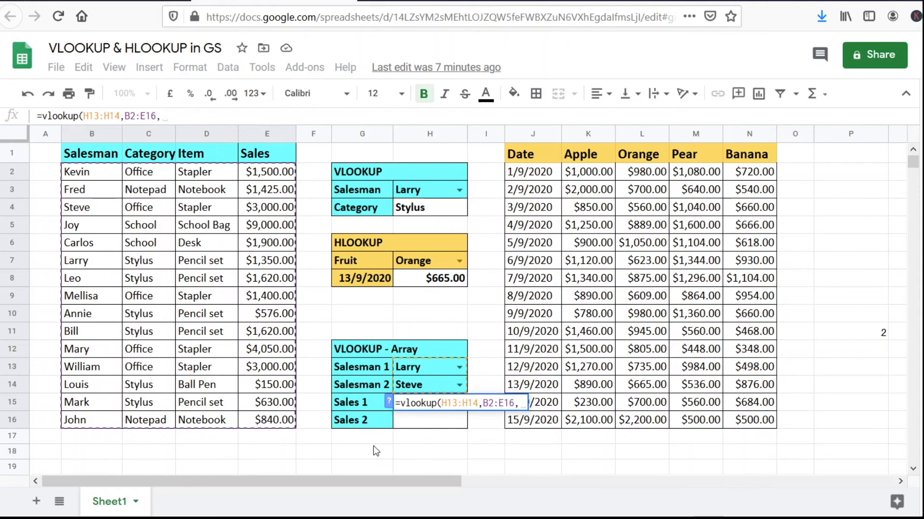
{"action": "type", "text": "4,false"}
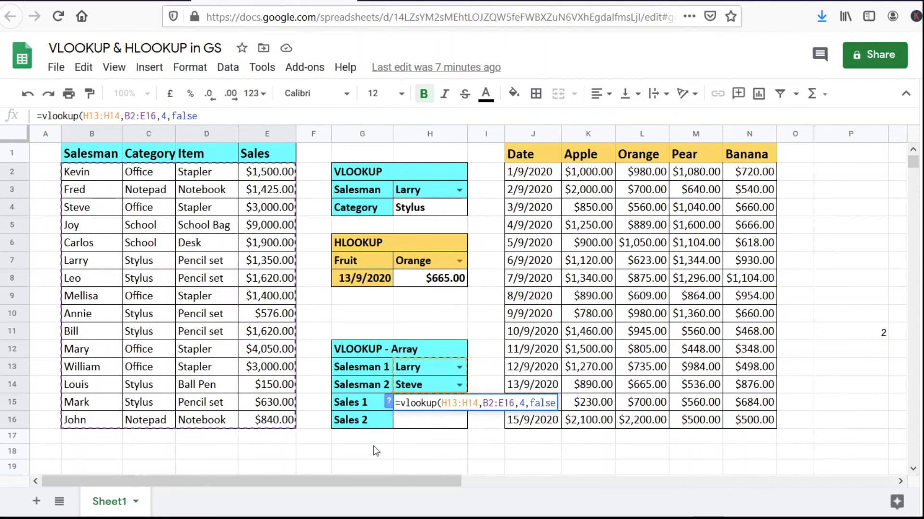
{"action": "type", "text": ")"}
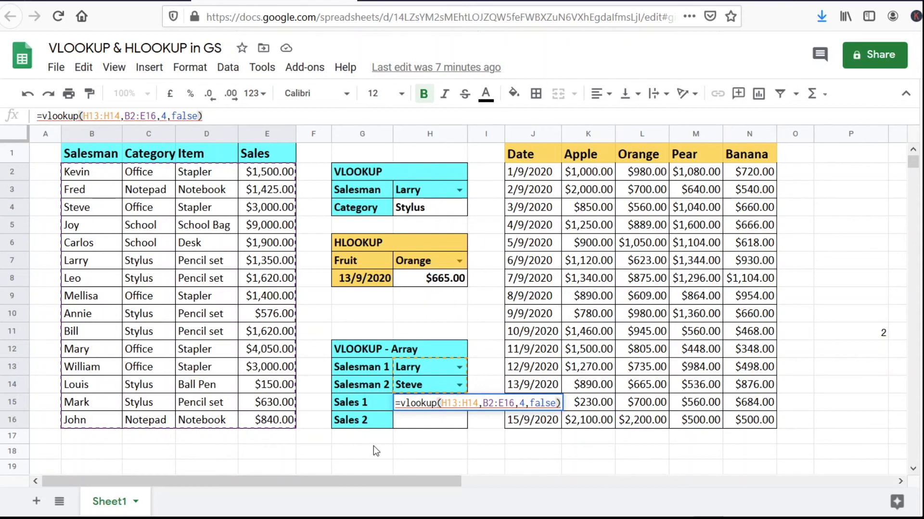
{"action": "key", "text": "Return"}
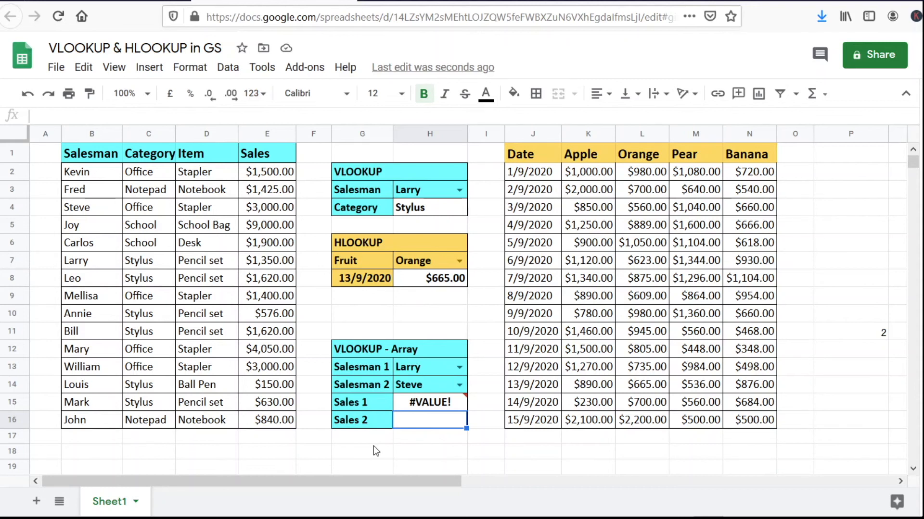
{"action": "left_click", "coordinate": [433, 402]}
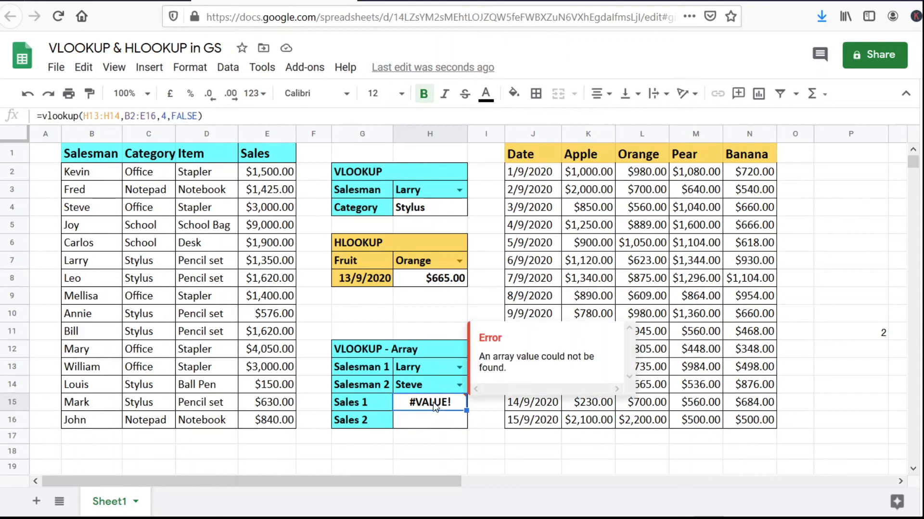
Wrap the H15 formula as =arrayformula(vlookup(H13:H14,B2:E16,4,FALSE)) and compare Sales 1 and Sales 2 with table rows 7 and 4.
{"action": "left_click", "coordinate": [40, 115]}
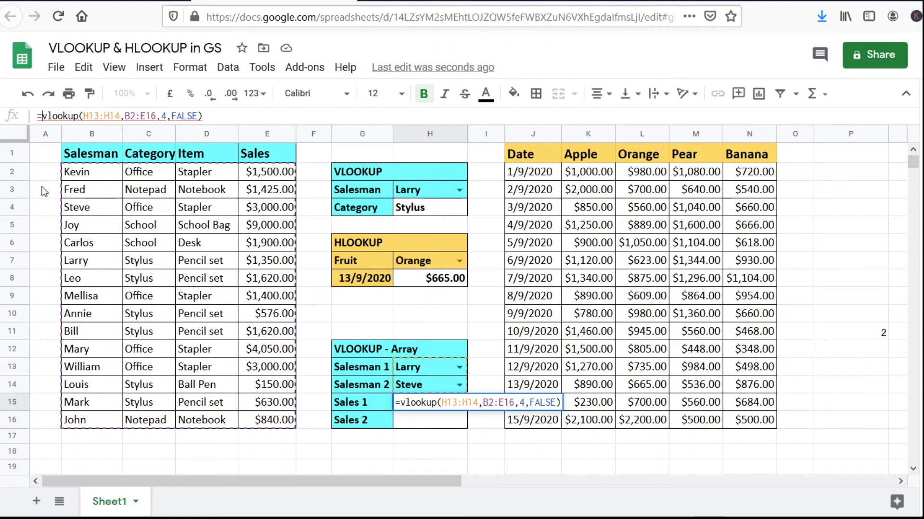
{"action": "type", "text": "arrayformula"}
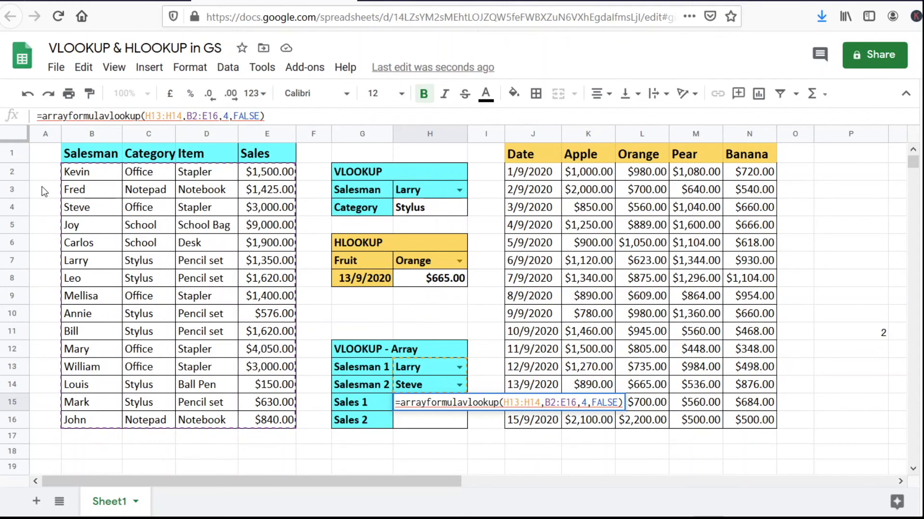
{"action": "type", "text": "("}
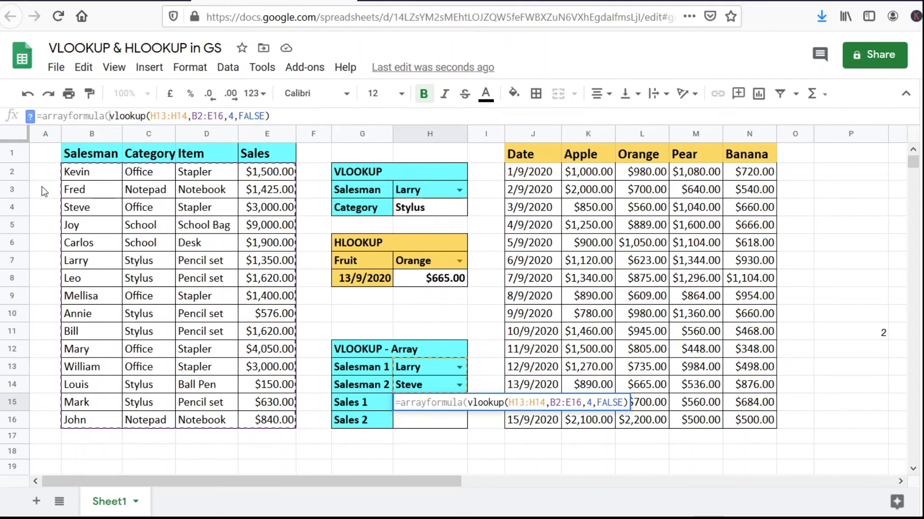
{"action": "left_click", "coordinate": [284, 116]}
{"action": "type", "text": ")"}
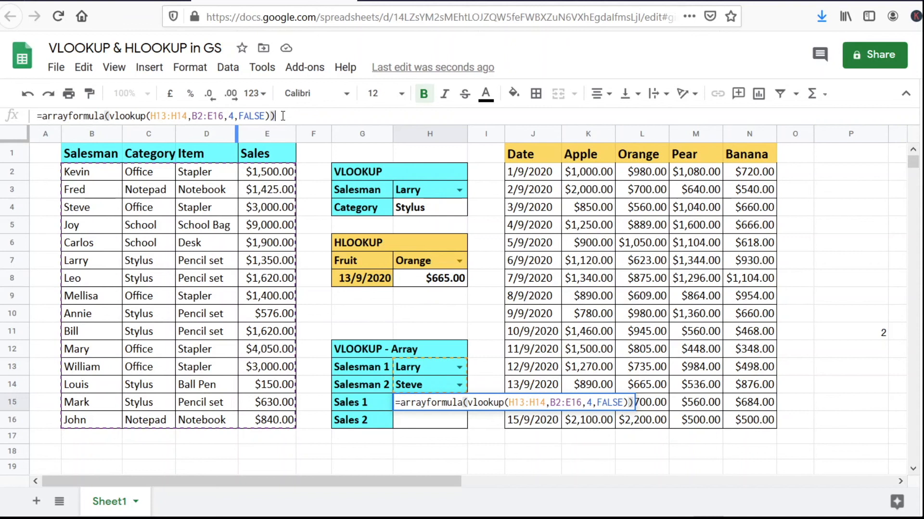
{"action": "key", "text": "Return"}
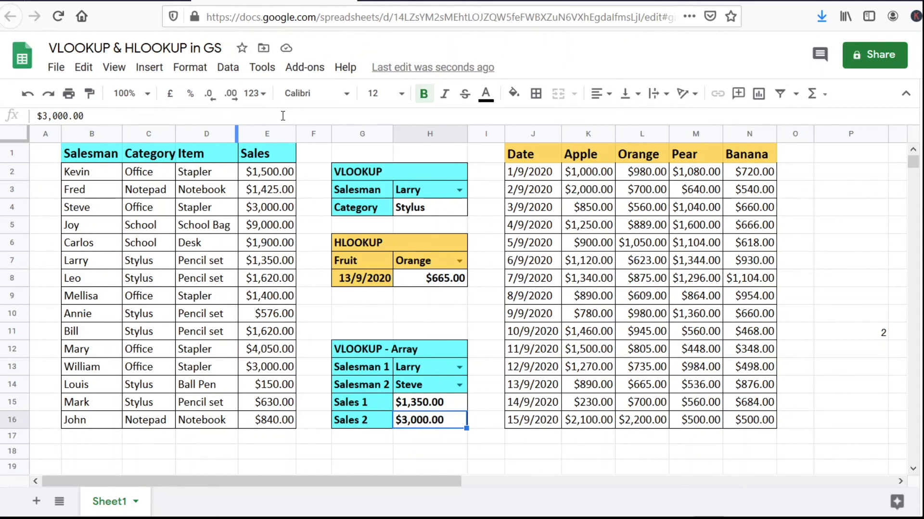
{"action": "left_click_drag", "start_coordinate": [84, 265], "coordinate": [274, 262]}
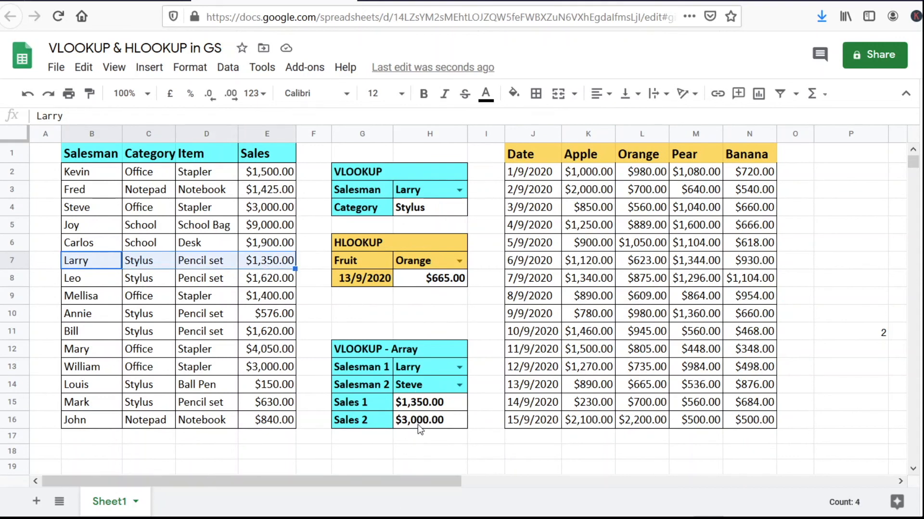
{"action": "left_click_drag", "start_coordinate": [90, 208], "coordinate": [275, 212]}
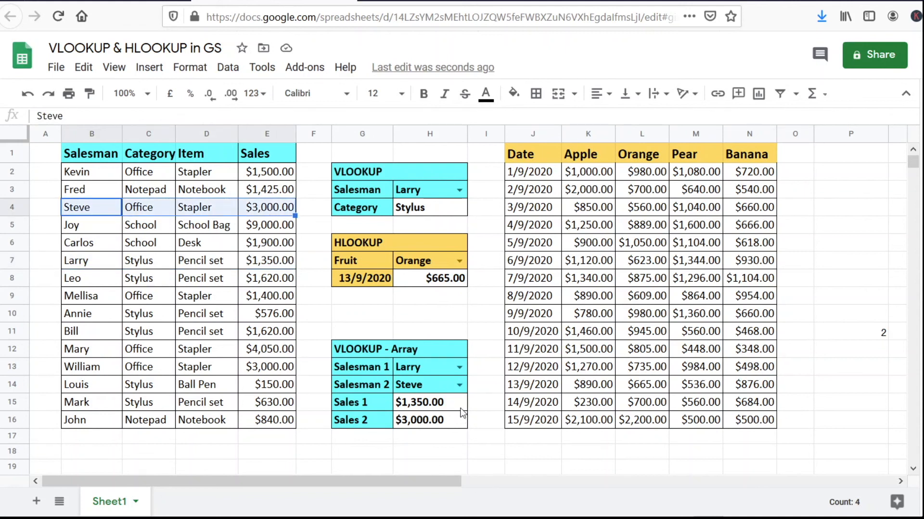
Set Salesman 1 in H13 to the salesman from row 3 and check Sales 1 against that table row.
{"action": "left_click", "coordinate": [459, 368]}
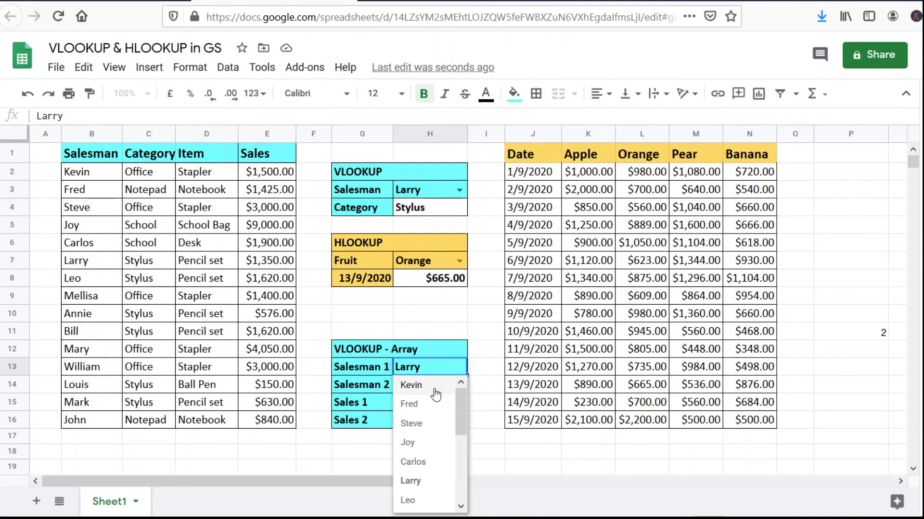
{"action": "left_click", "coordinate": [431, 407]}
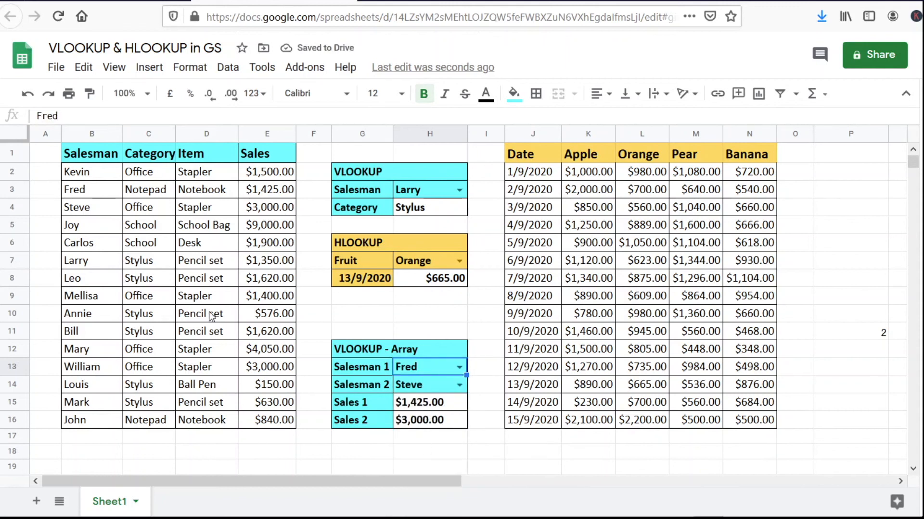
{"action": "left_click_drag", "start_coordinate": [99, 189], "coordinate": [269, 190]}
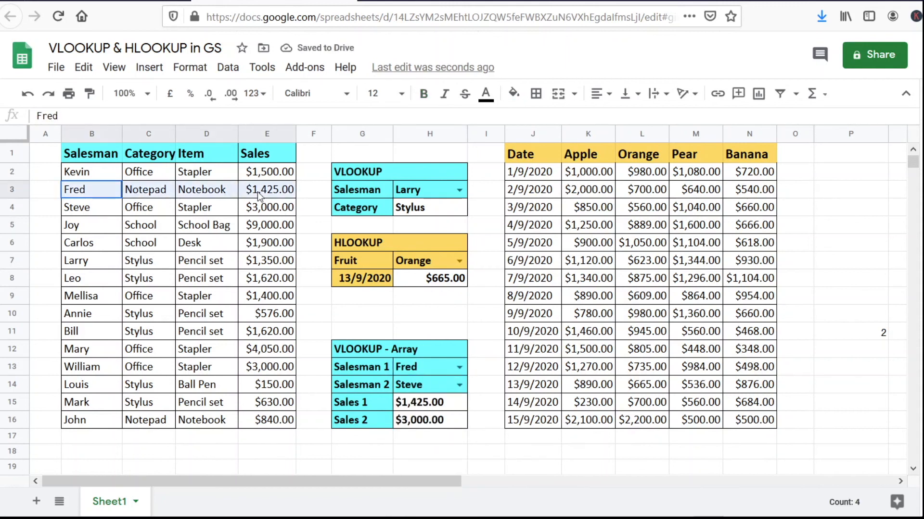
Set Salesman 2 in H14 to the salesman from row 5 and check Sales 2 against that table row.
{"action": "left_click", "coordinate": [423, 385]}
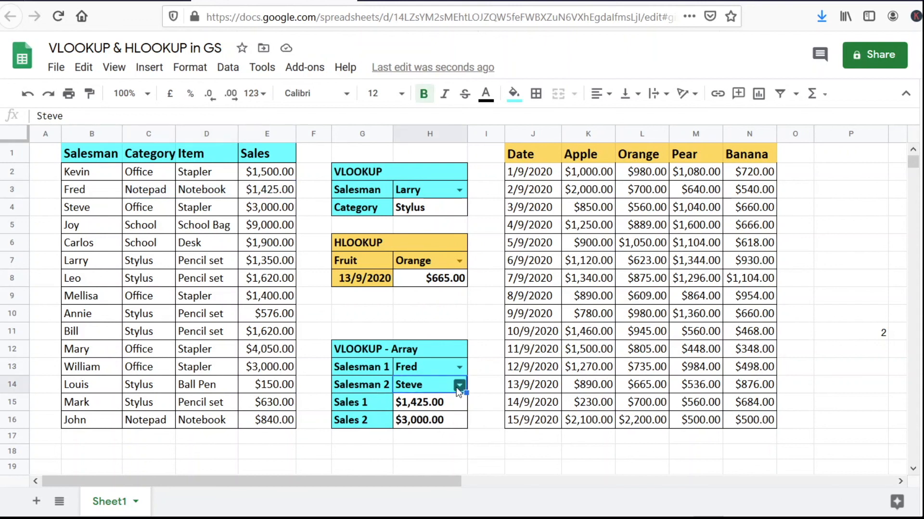
{"action": "left_click", "coordinate": [458, 386]}
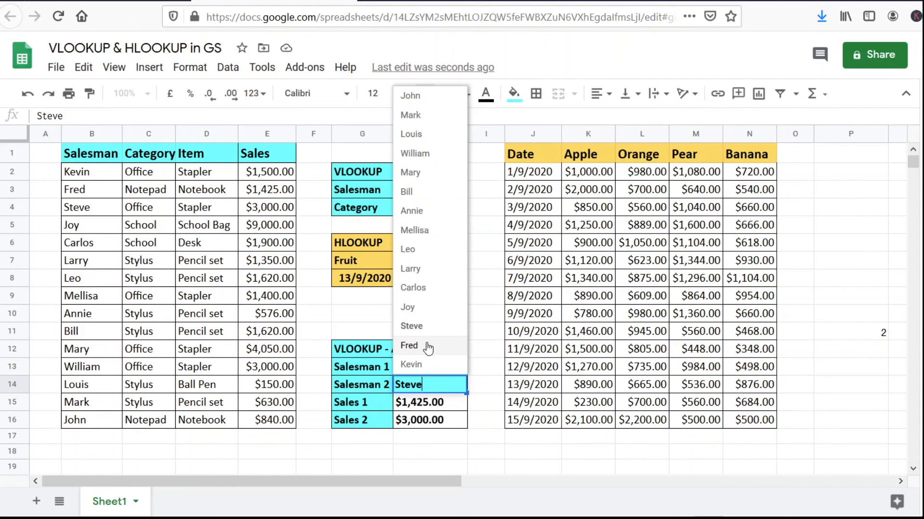
{"action": "left_click", "coordinate": [427, 310]}
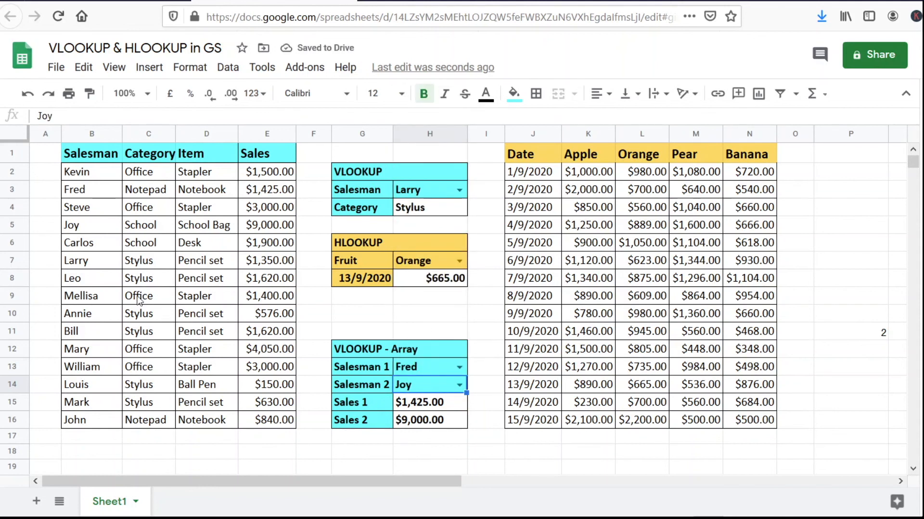
{"action": "left_click_drag", "start_coordinate": [80, 231], "coordinate": [267, 232]}
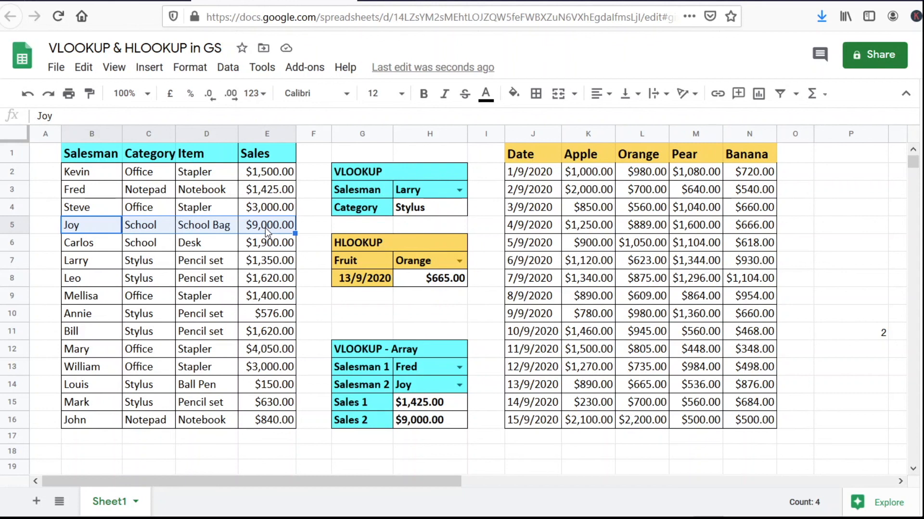
Show the formula in H15 and highlight its arrayformula function name.
{"action": "left_click", "coordinate": [439, 403]}
{"action": "left_click_drag", "start_coordinate": [42, 116], "coordinate": [106, 116]}
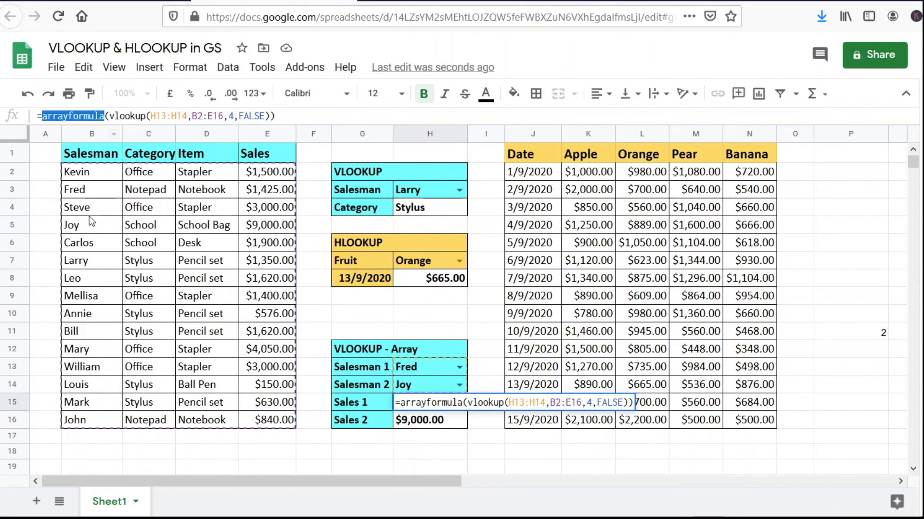